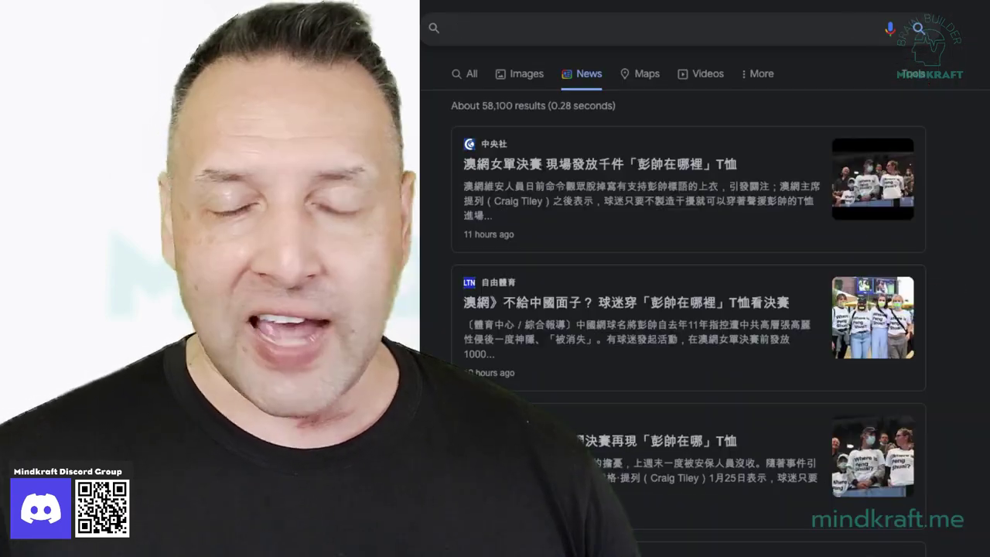
Search Google News for 彭帥在哪 and look through the news results.
text(peng shuai)
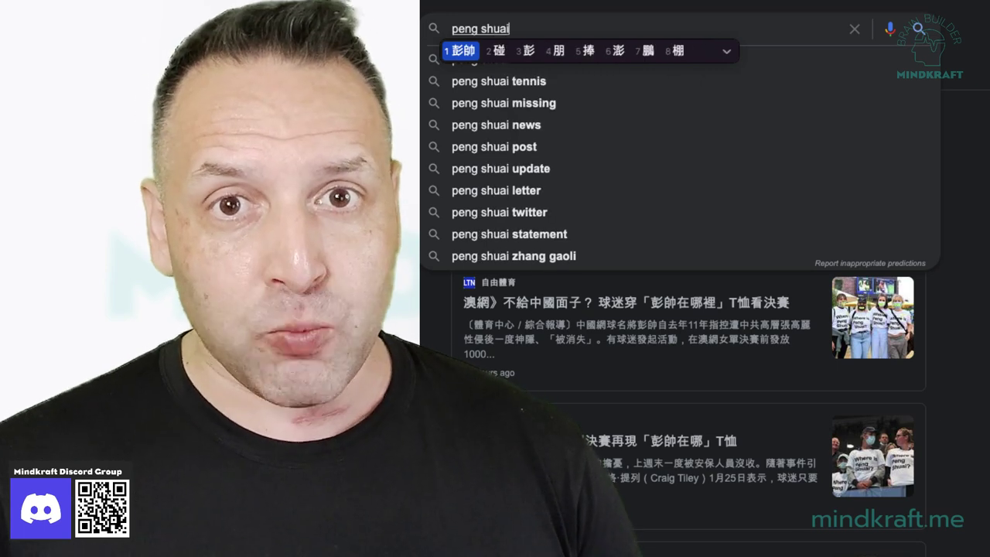
text( zai na)
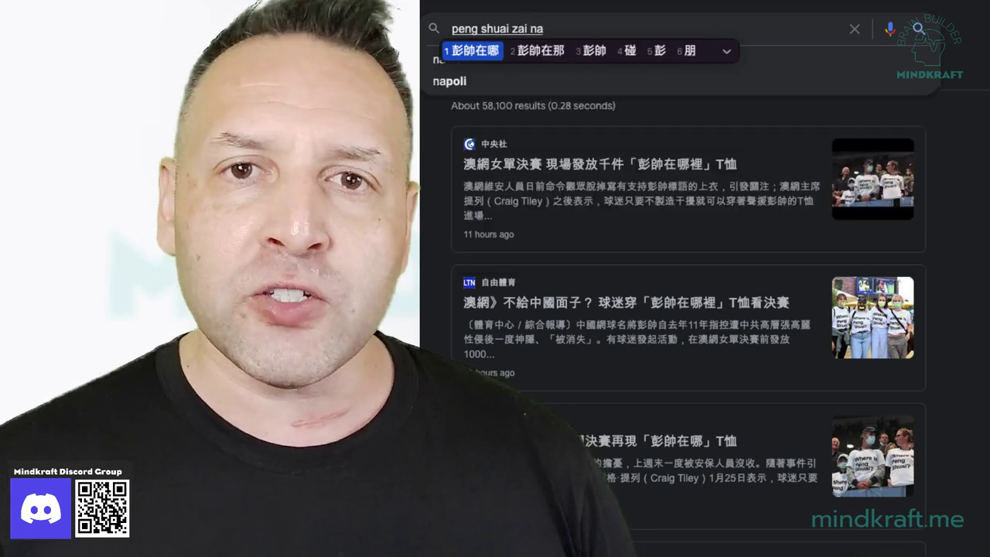
key(space)
key(Return)
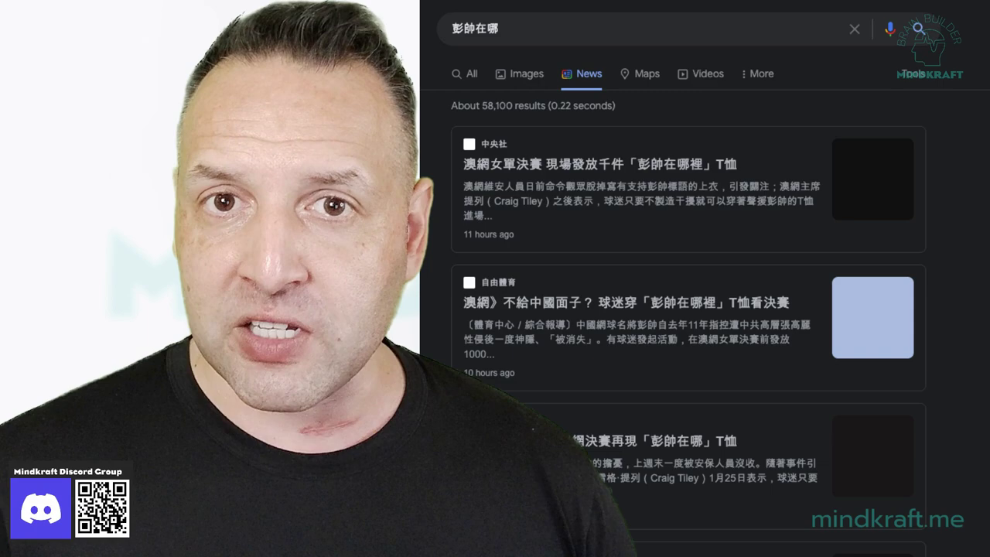
scroll(689, 310, down, 2)
scroll(688, 309, down, 3)
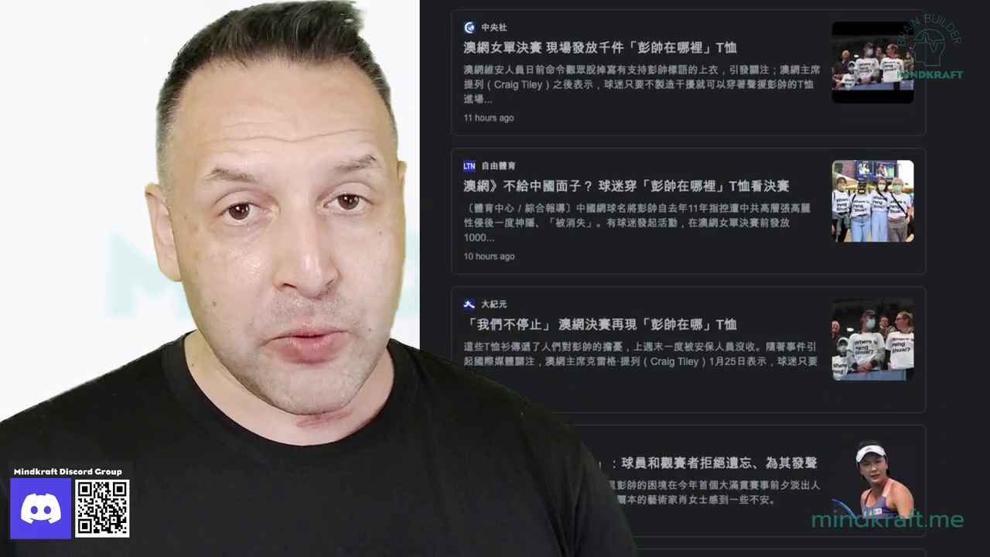
scroll(688, 309, down, 3)
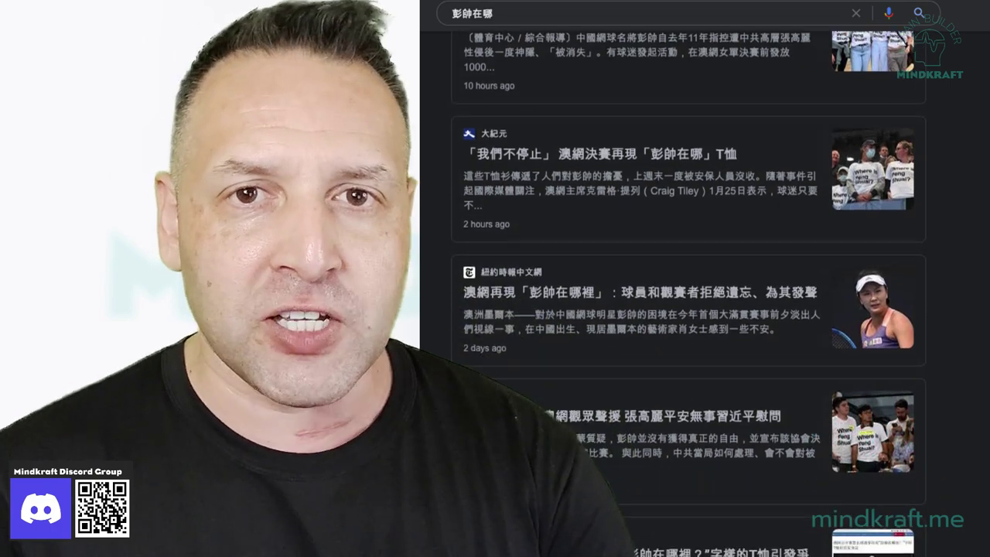
scroll(688, 309, down, 5)
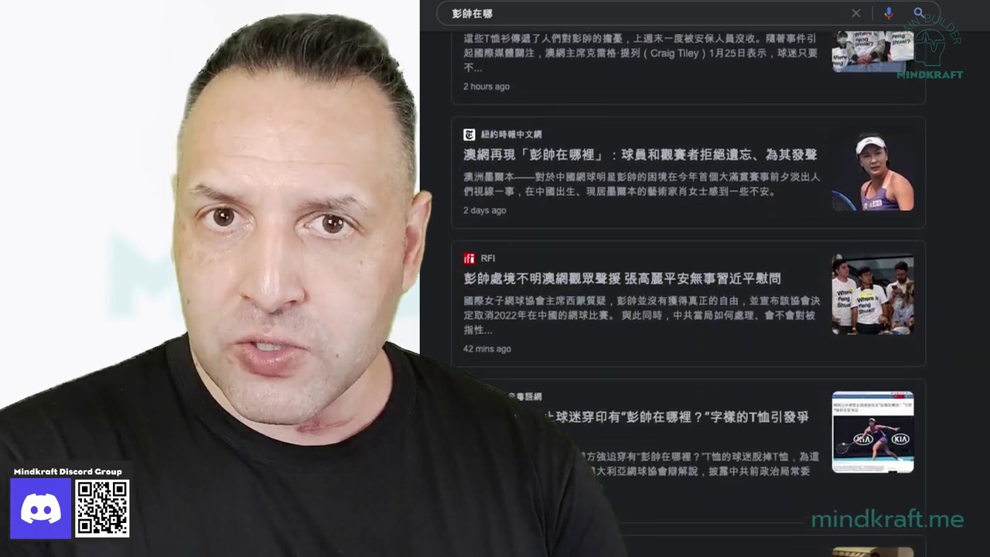
scroll(688, 310, down, 6)
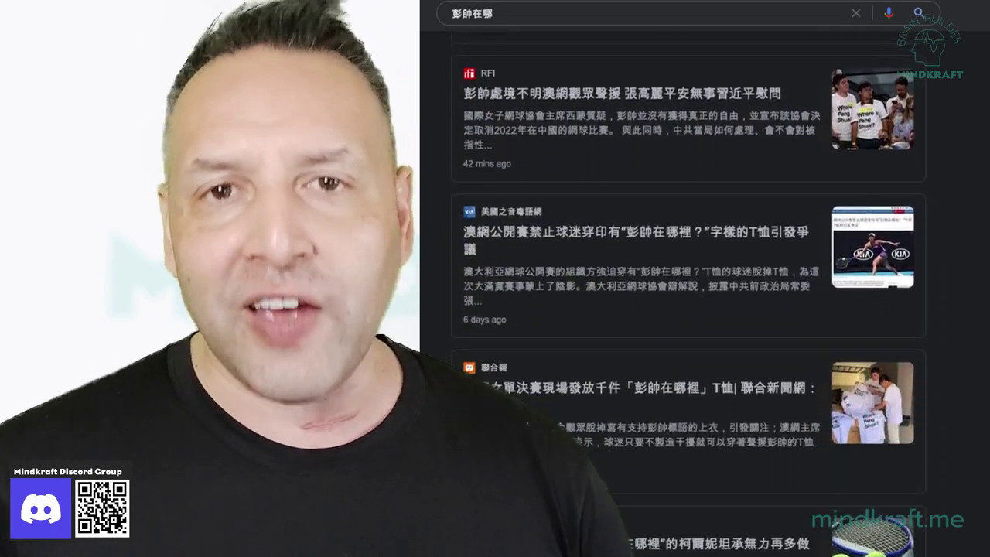
scroll(688, 309, down, 5)
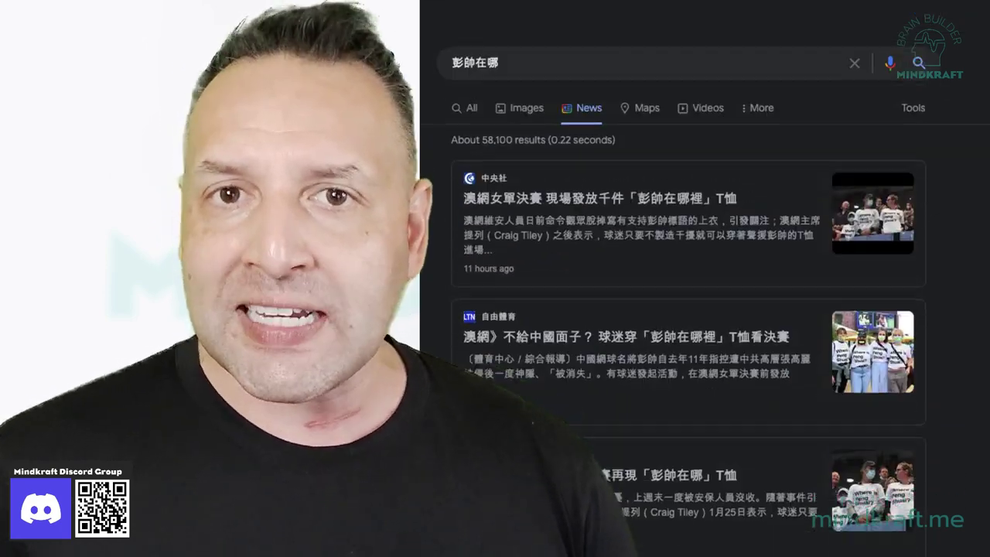
scroll(701, 151, down, 1)
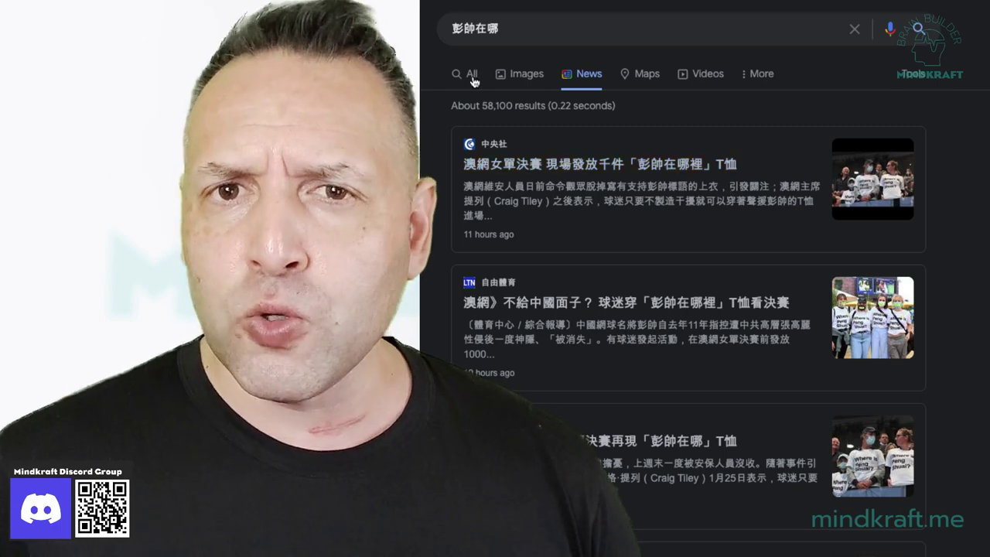
Browse the image results and the general web results for the same query.
click(524, 76)
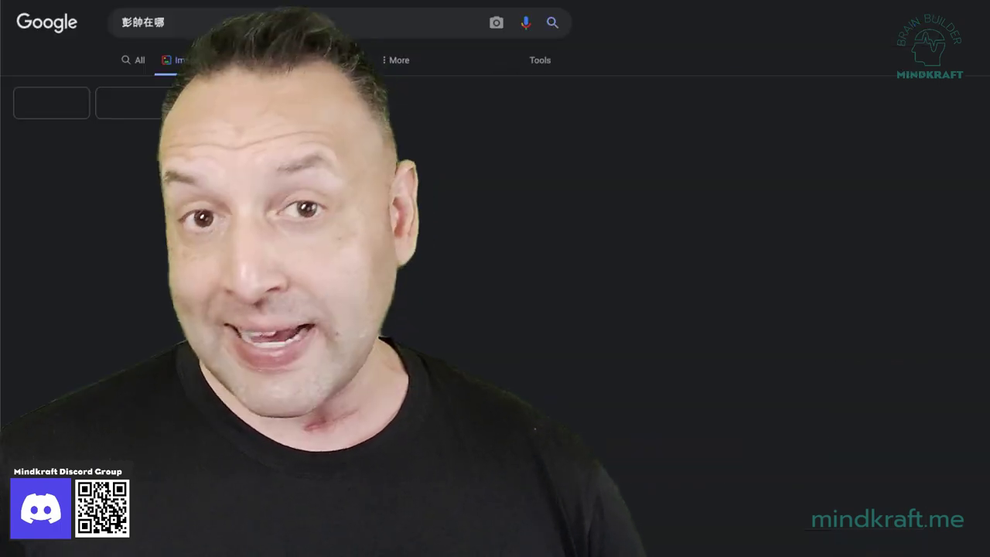
scroll(788, 424, down, 3)
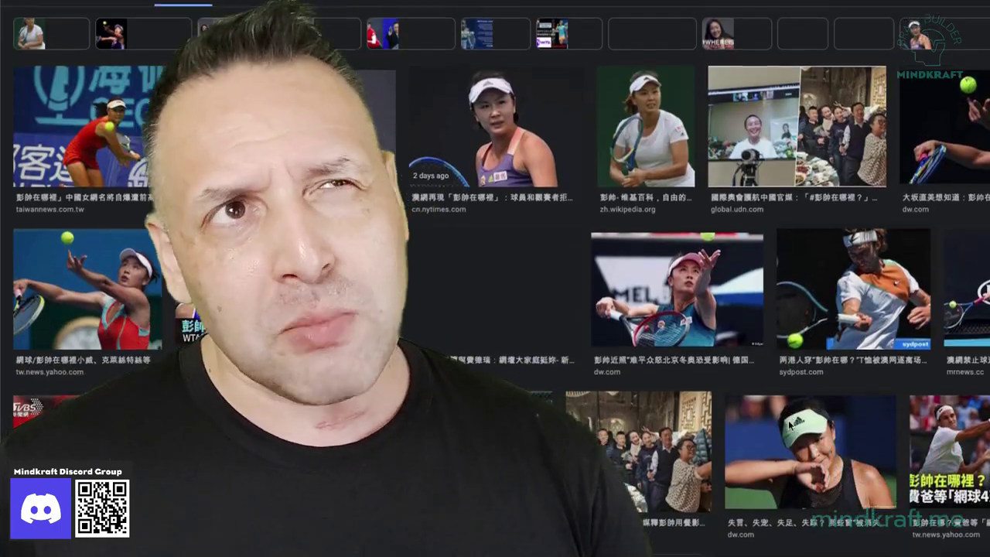
scroll(788, 425, down, 3)
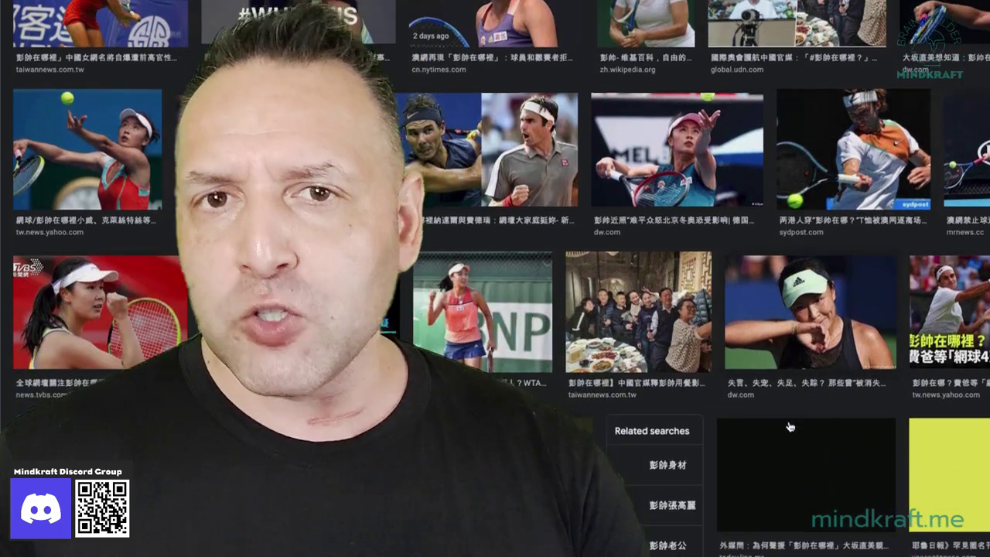
scroll(789, 425, down, 3)
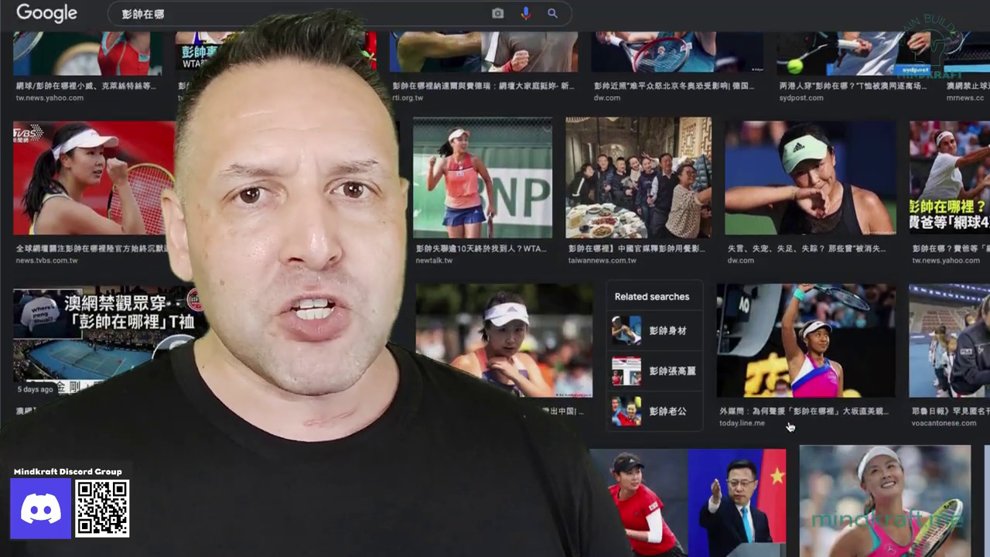
scroll(788, 425, down, 4)
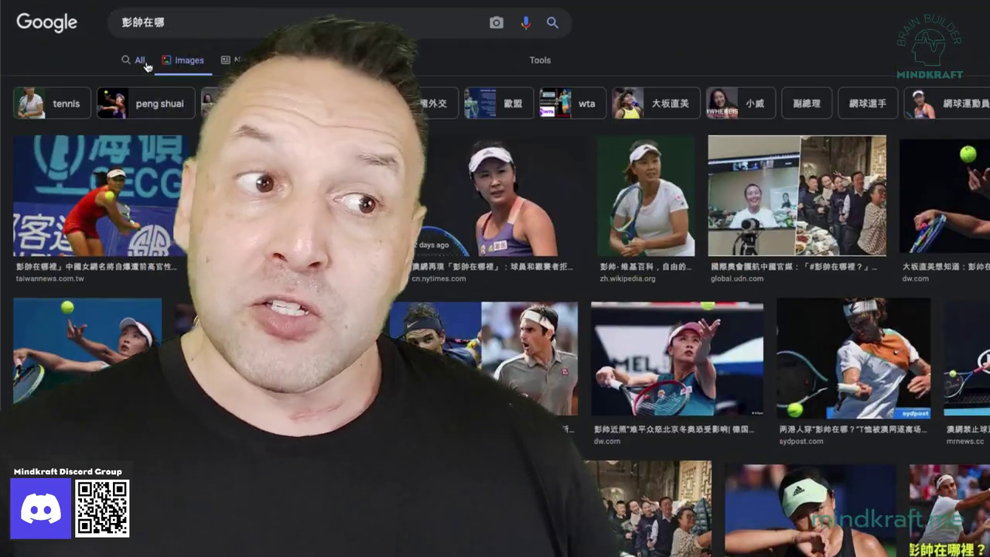
click(148, 65)
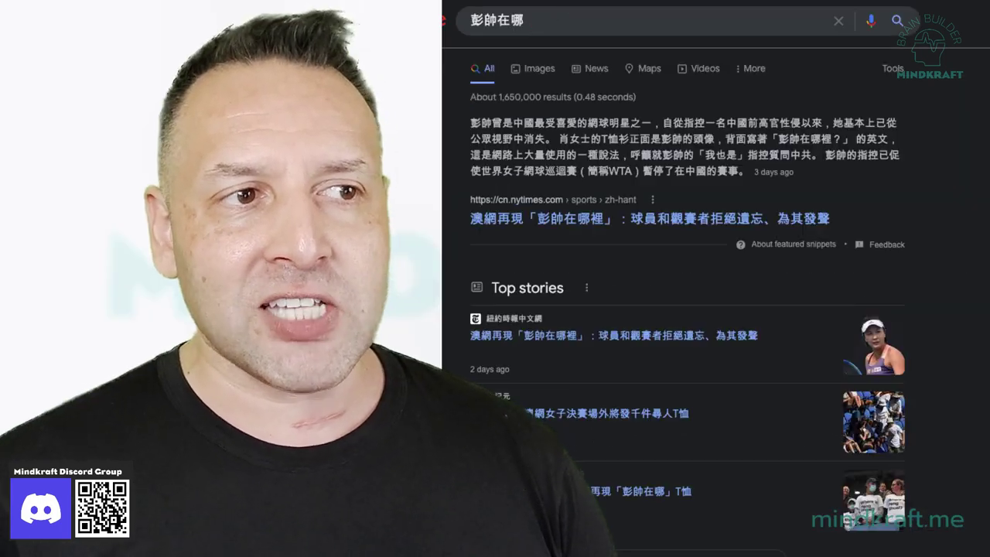
scroll(688, 279, down, 5)
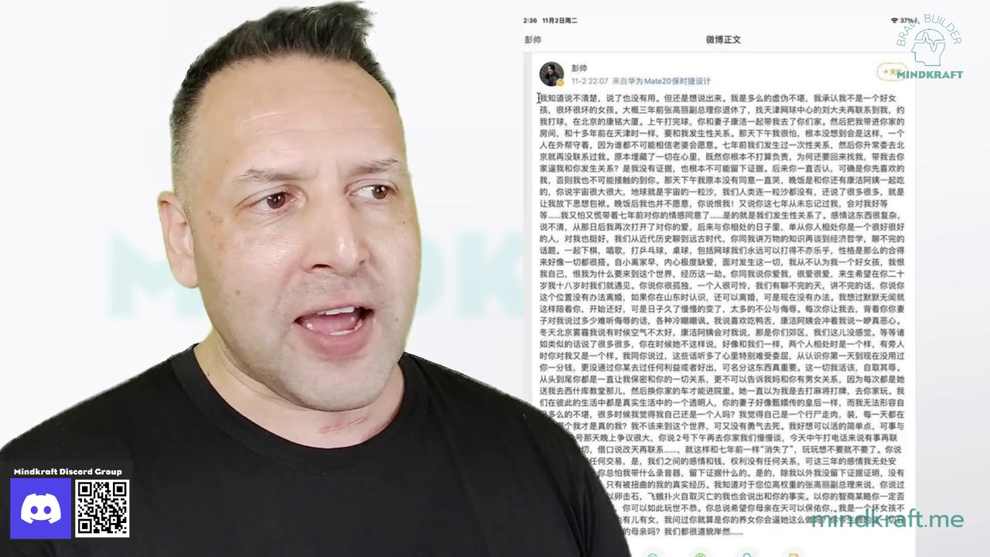
Select the full body text in the Weibo post screenshot and view its English translation in Google Translate.
drag(539, 98, 747, 533)
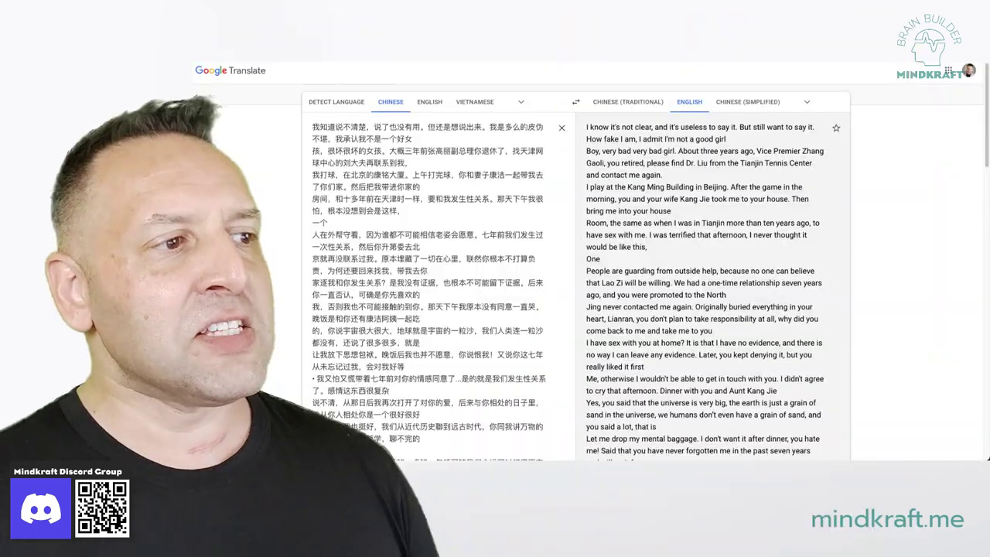
scroll(377, 211, down, 1)
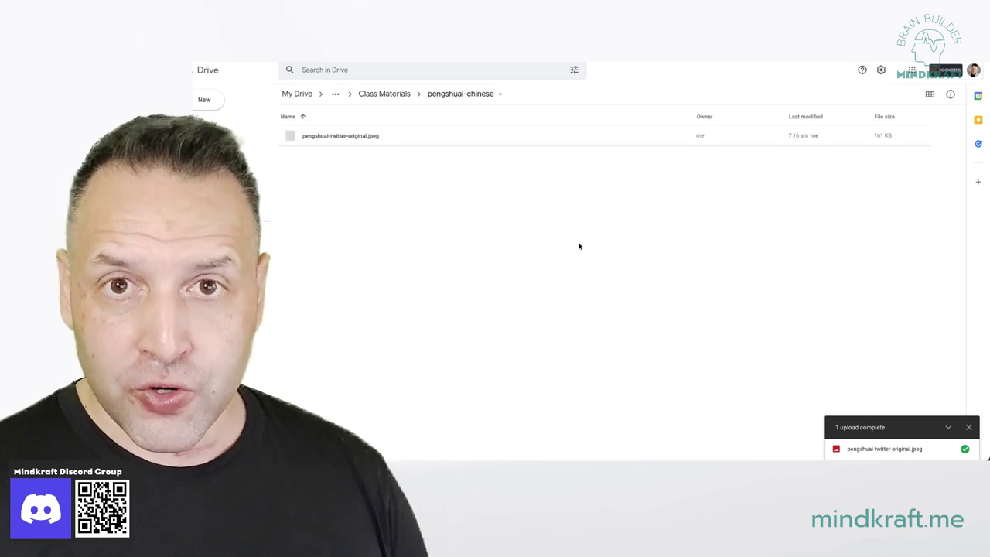
In Google Drive, open pengshuai-twitter-original.jpeg with Google Docs and check the Chinese text extracted below the image.
click(415, 137)
right_click(416, 138)
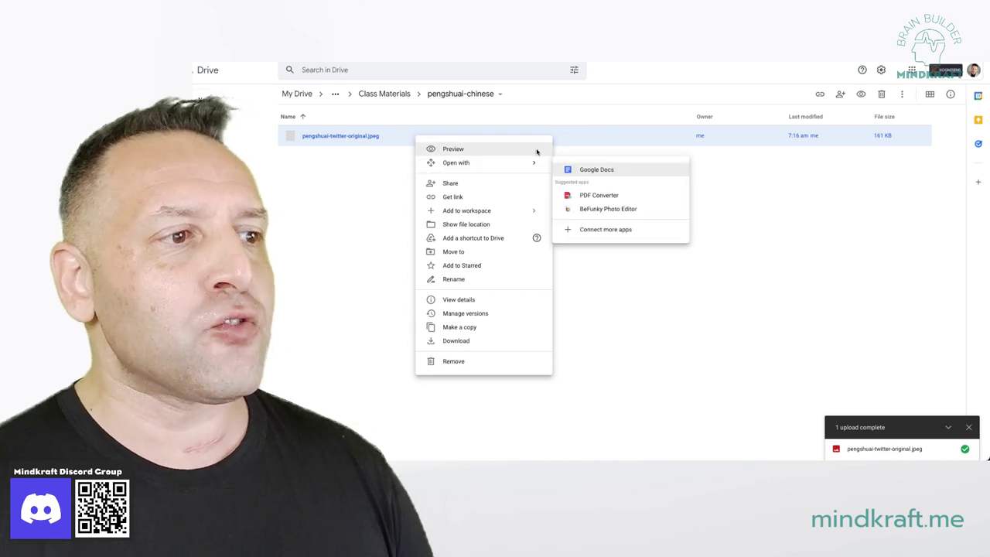
click(588, 169)
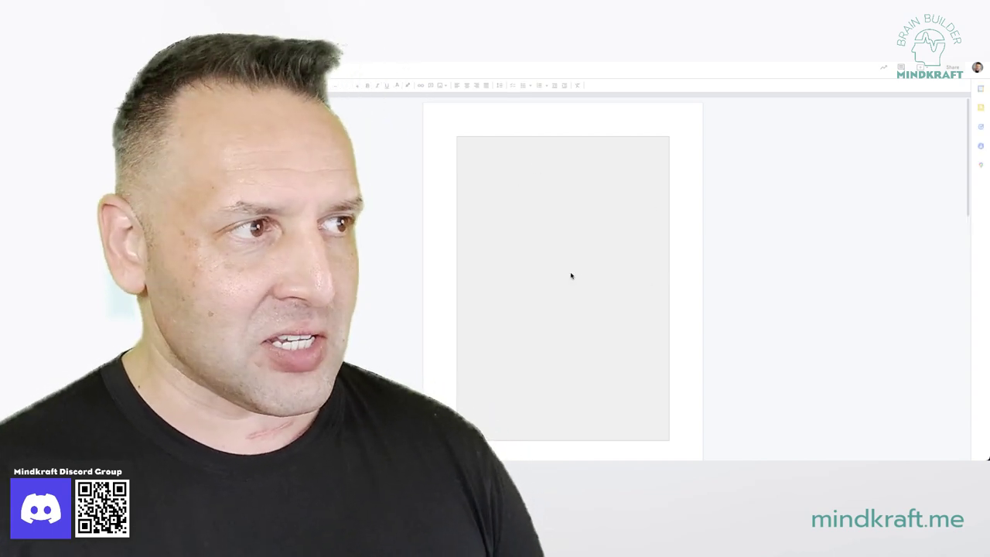
scroll(571, 276, down, 10)
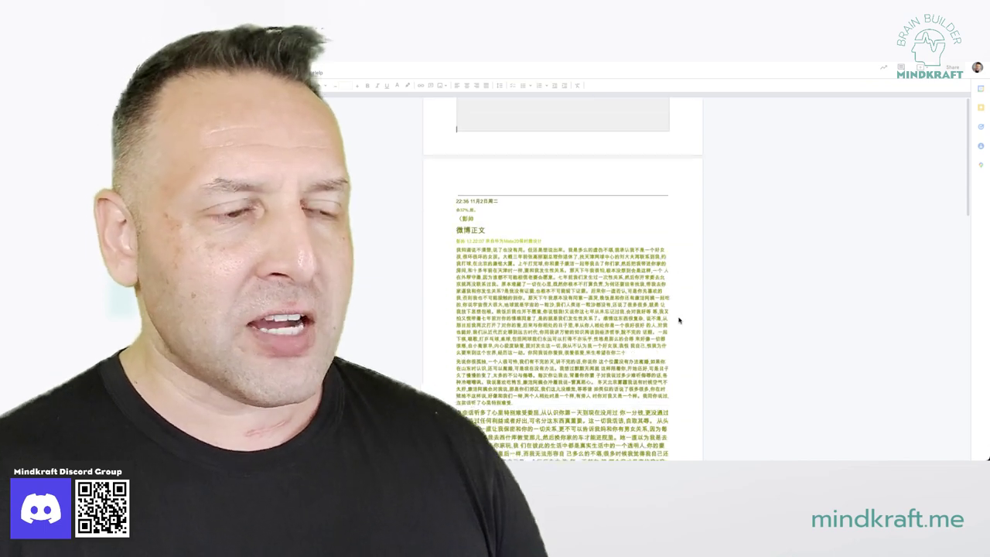
scroll(679, 319, down, 5)
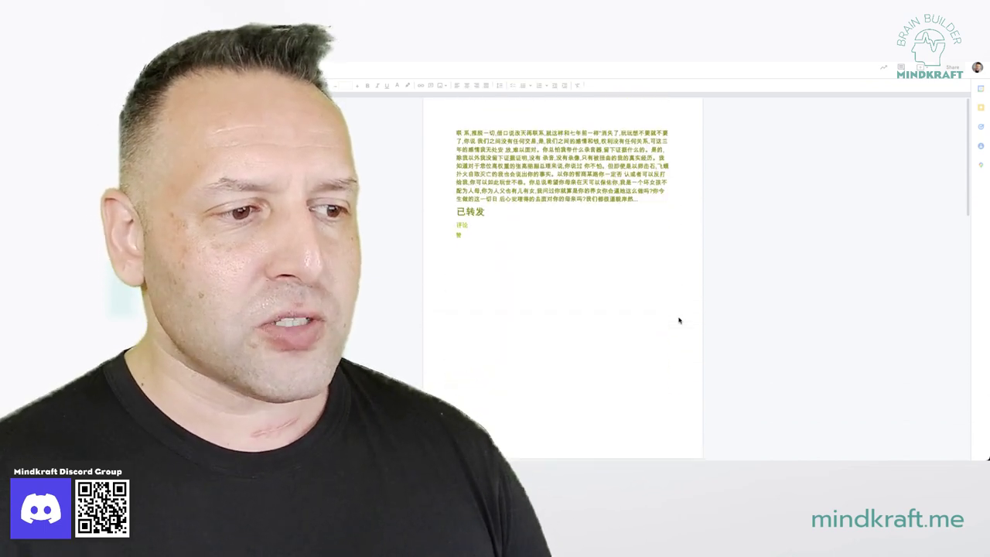
scroll(679, 319, up, 4)
scroll(679, 320, up, 2)
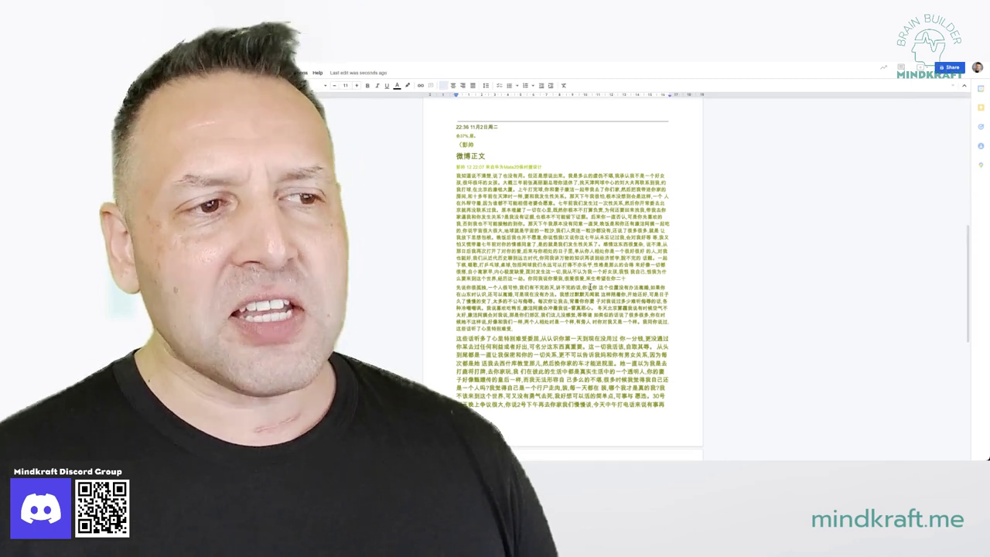
Clear the formatting of all the text in the document.
key(ctrl+a)
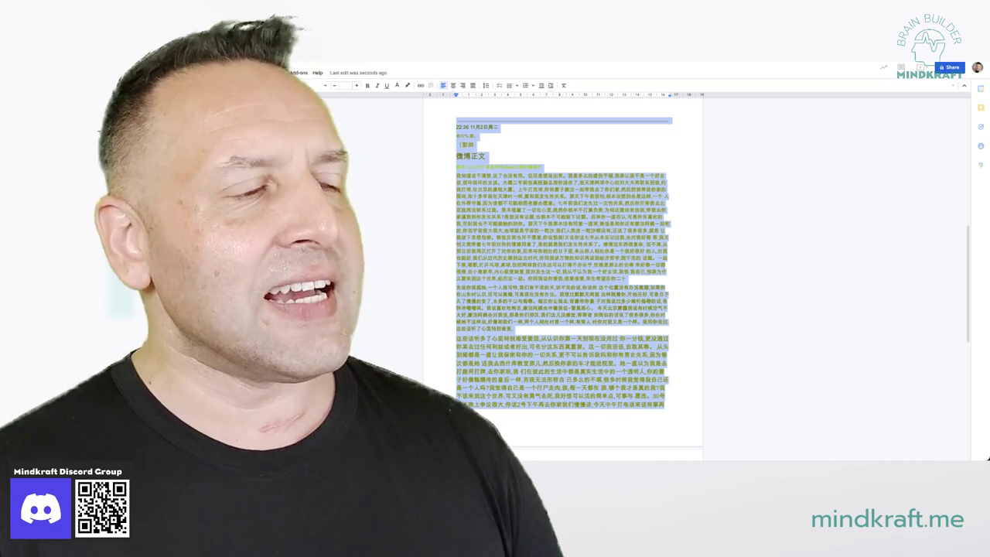
key(ctrl+backslash)
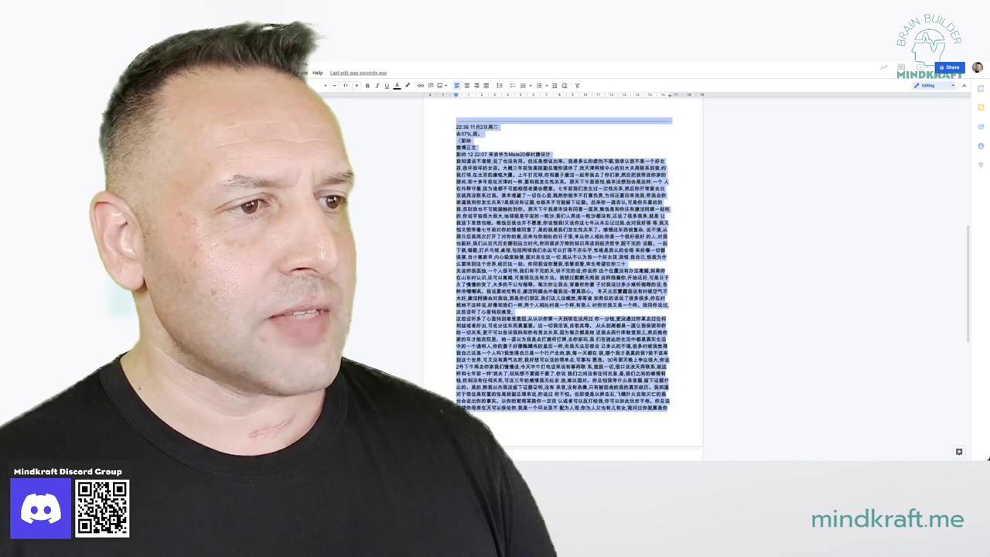
click(475, 242)
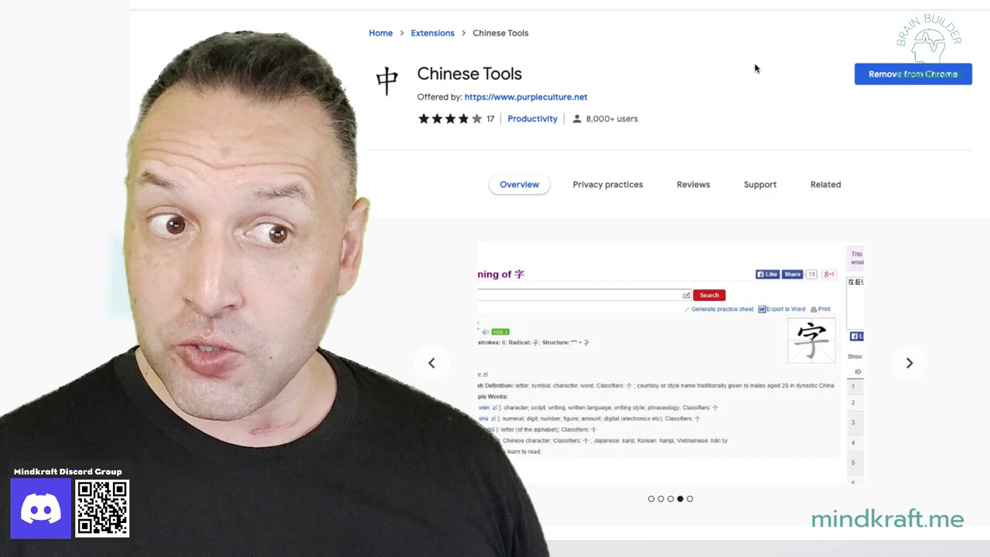
Convert the Chinese source text in Google Translate to Pinyin/Zhuyin with the Chinese Tools extension and look through the annotated text.
drag(524, 73, 419, 77)
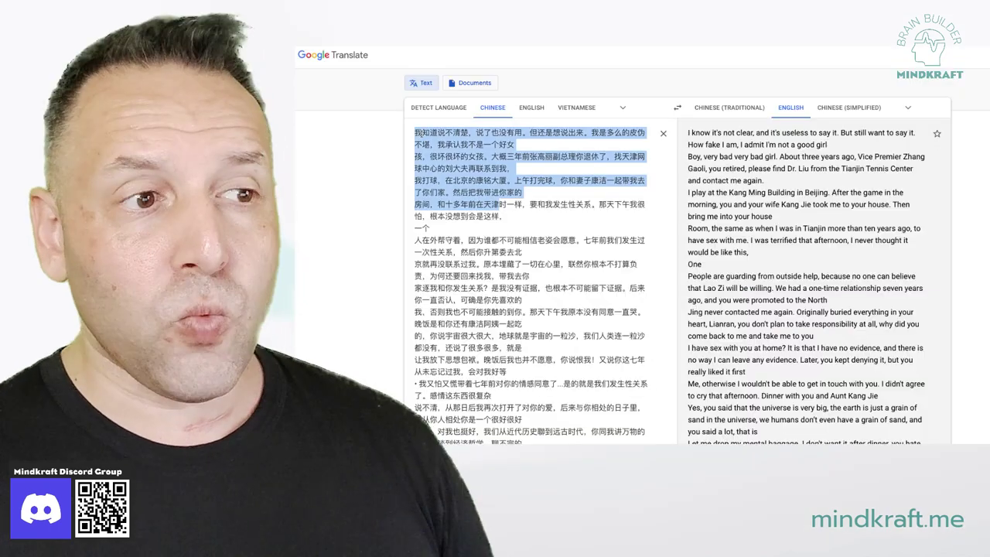
drag(523, 195, 544, 432)
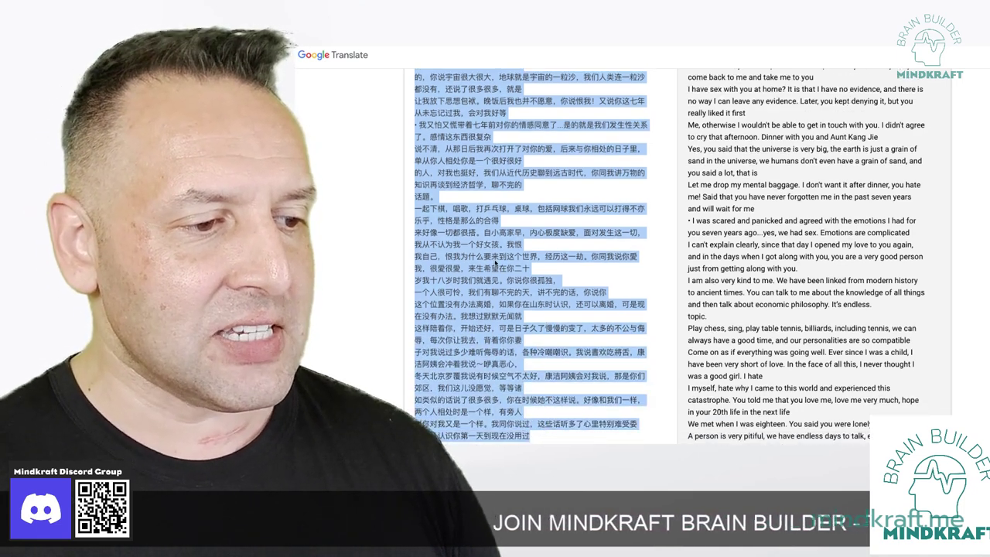
right_click(495, 264)
mouse_move(544, 352)
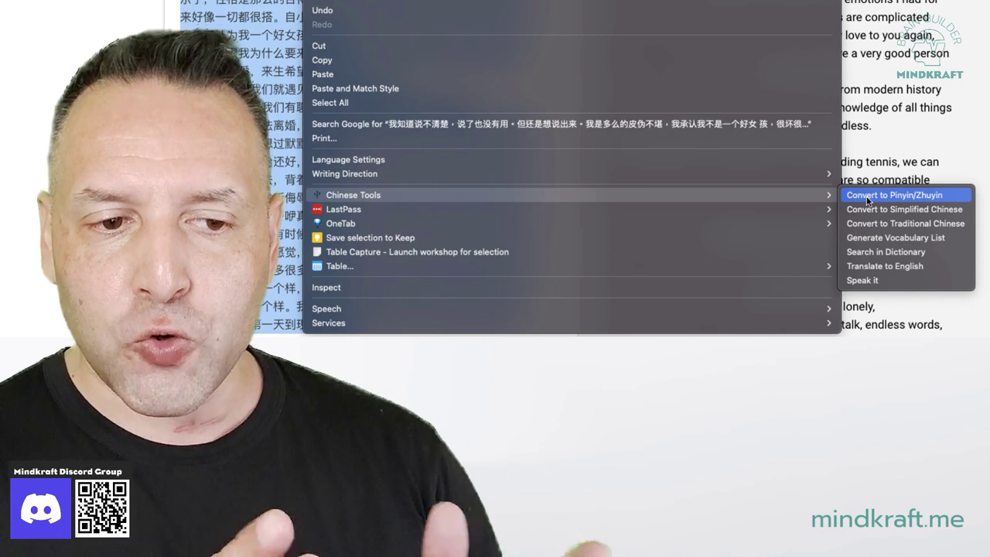
click(868, 201)
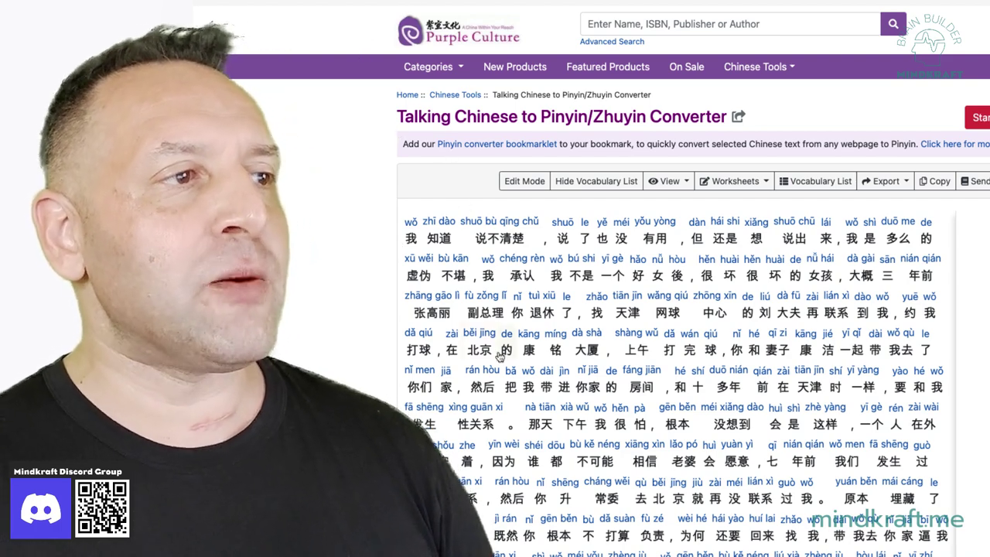
scroll(459, 206, down, 3)
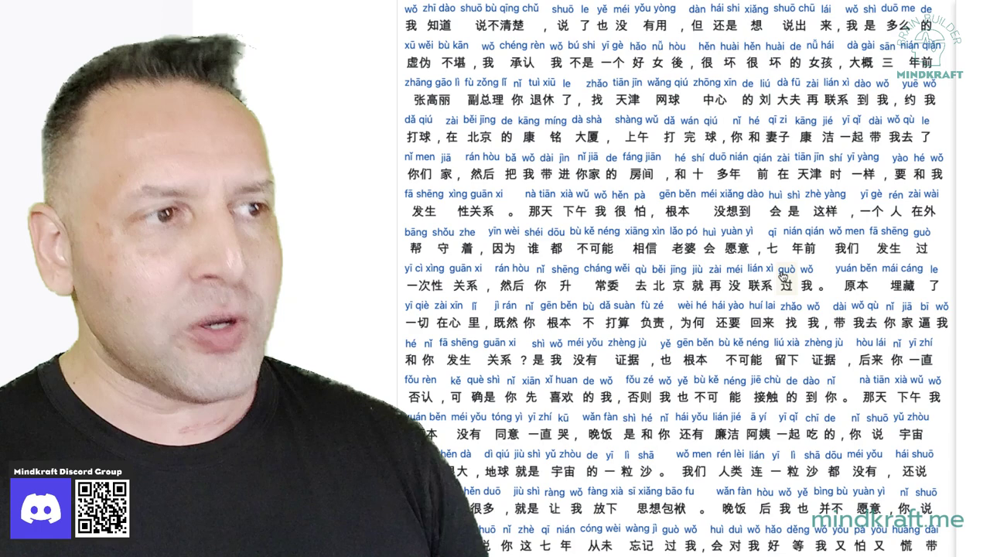
scroll(363, 261, up, 1)
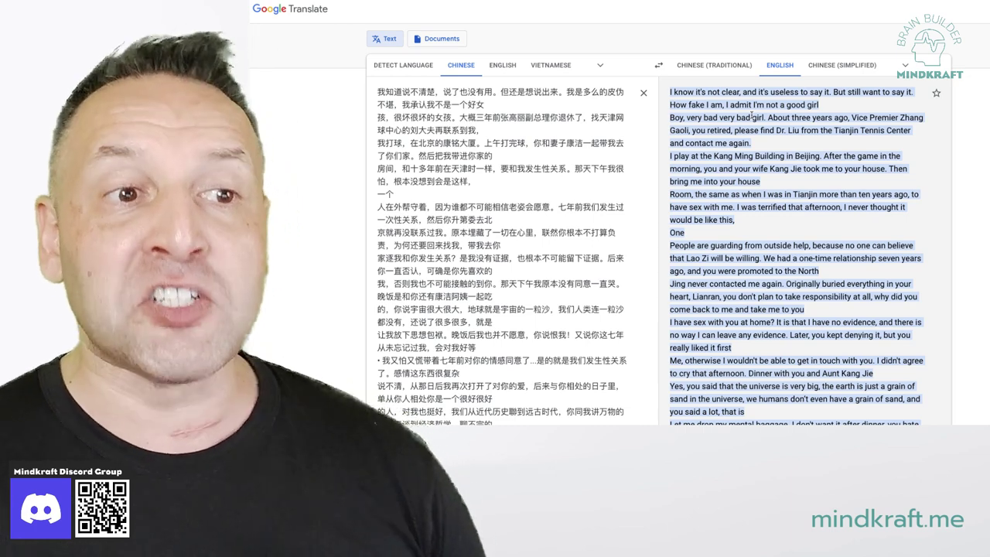
Generate a vocabulary list from the Pinyin-annotated text in the Purple Culture converter and look through its entries.
click(751, 115)
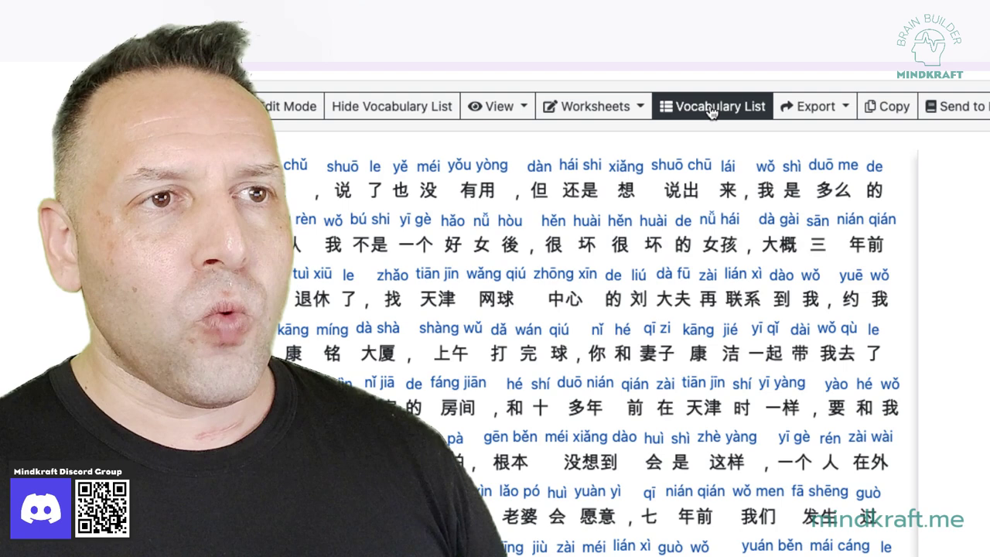
click(711, 111)
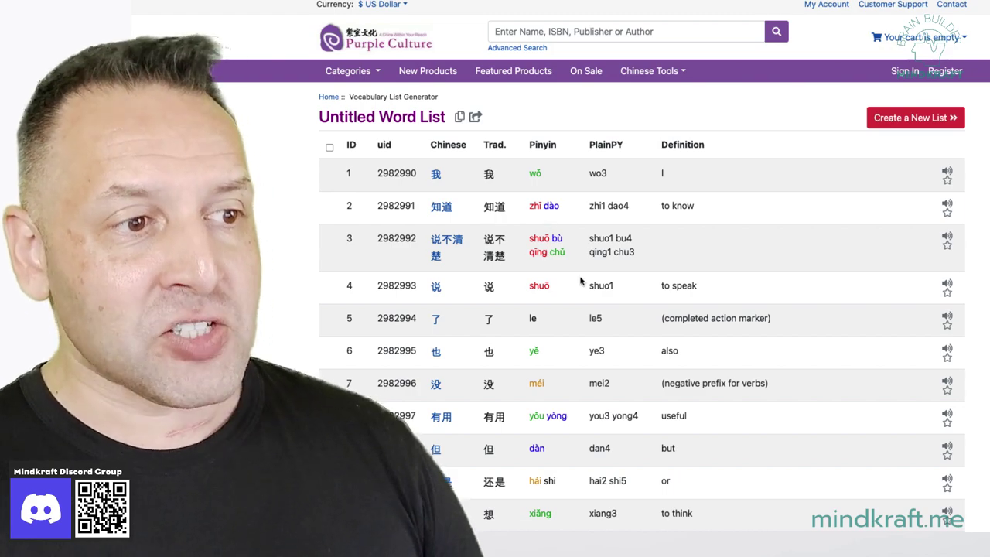
scroll(581, 281, down, 5)
scroll(578, 282, down, 5)
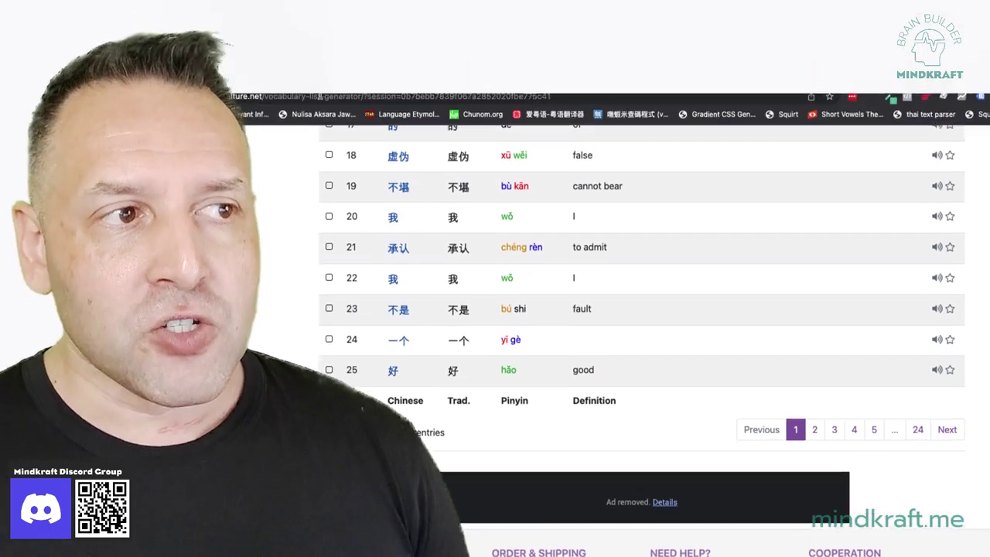
In Google Sheets, enter an IMPORTHTML formula in A1 of the import sheet using the vocabulary list page's URL, "table" and index 1.
click(320, 122)
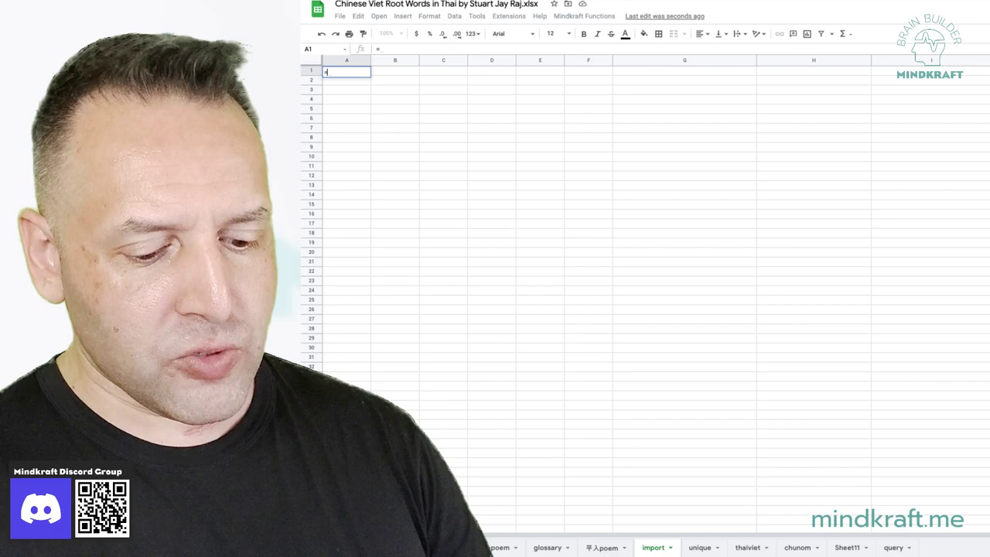
text(importh)
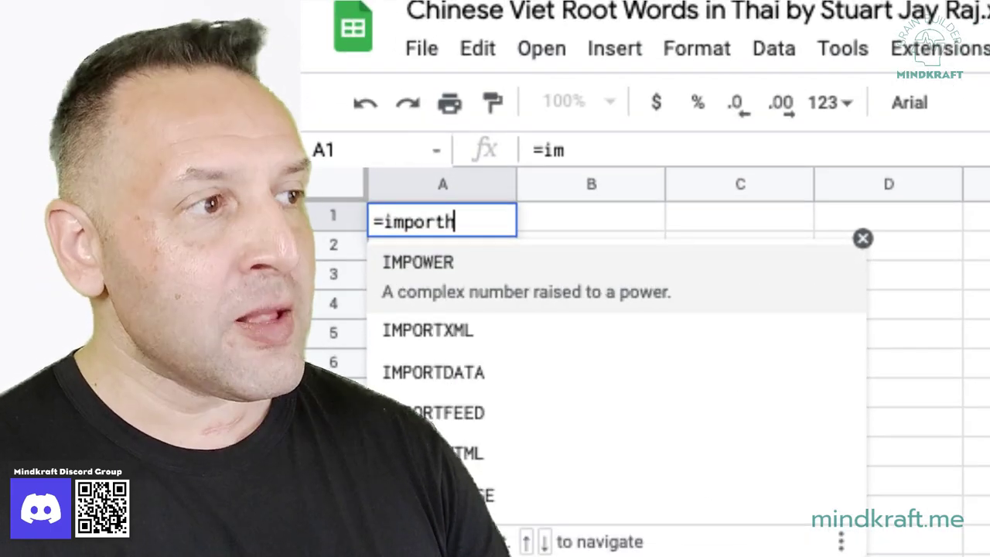
text(tml()
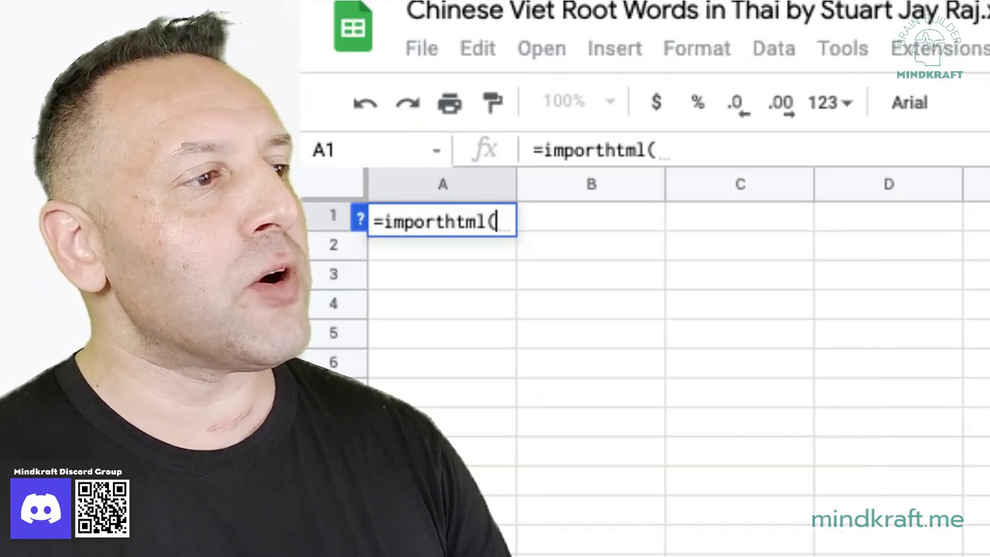
text(")
key(ctrl+v)
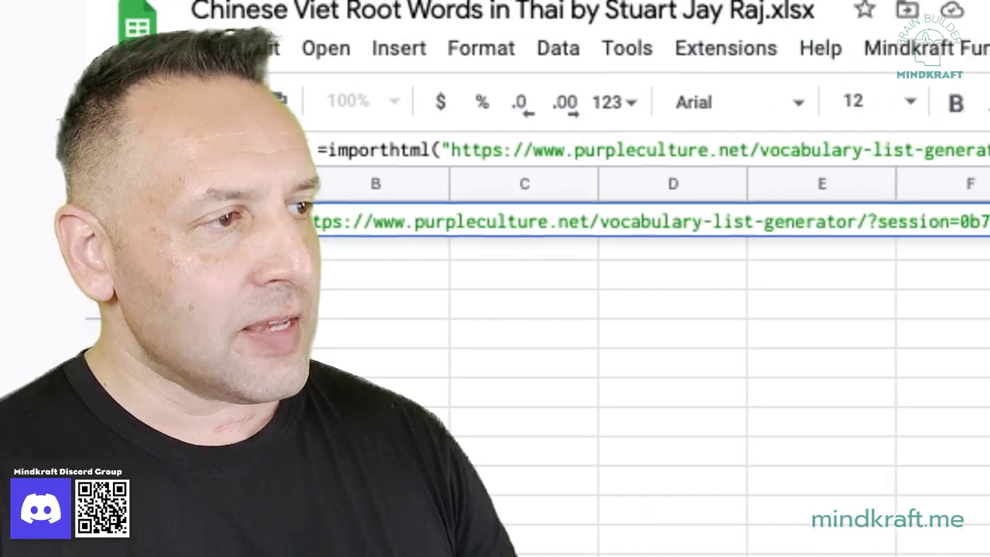
text(")
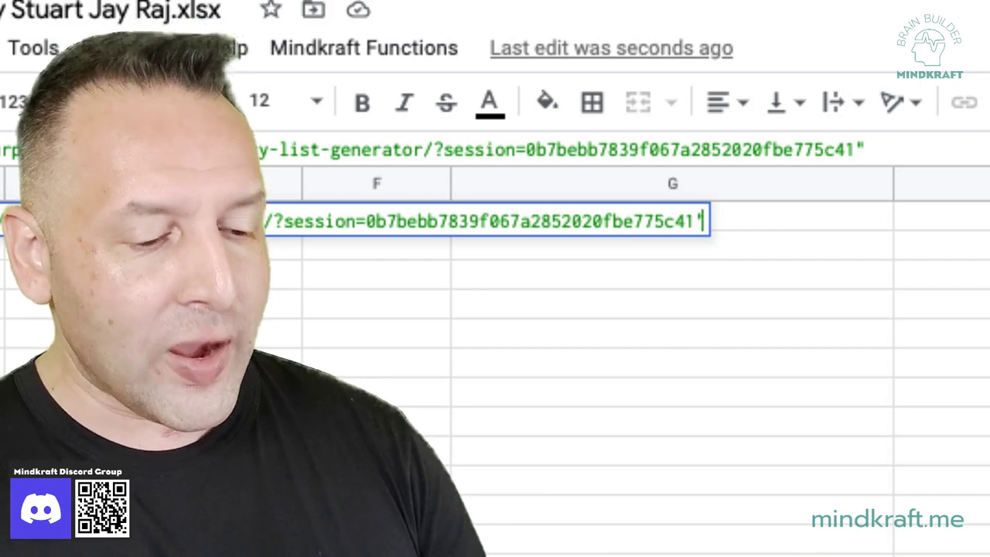
text(,)
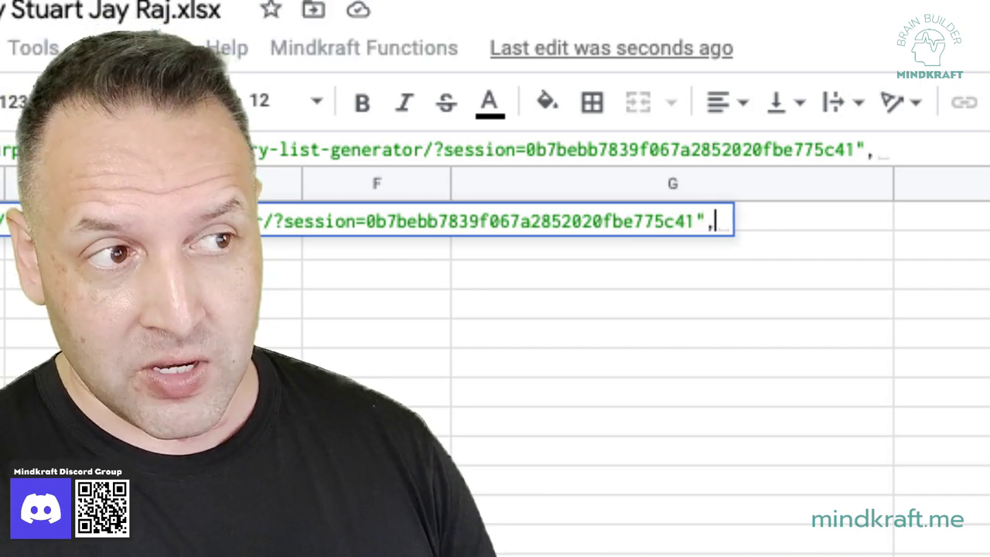
text( ")
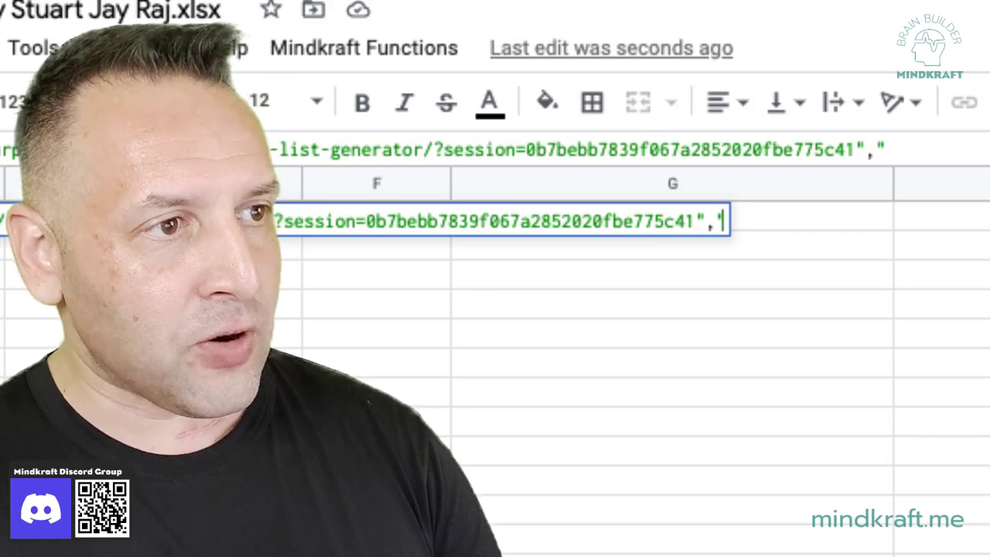
text(table")
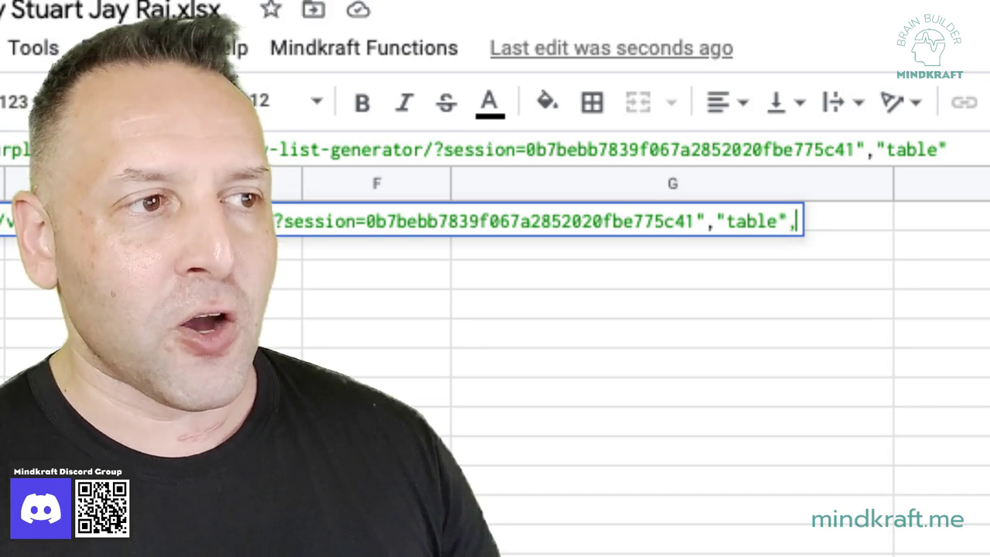
text(,1)
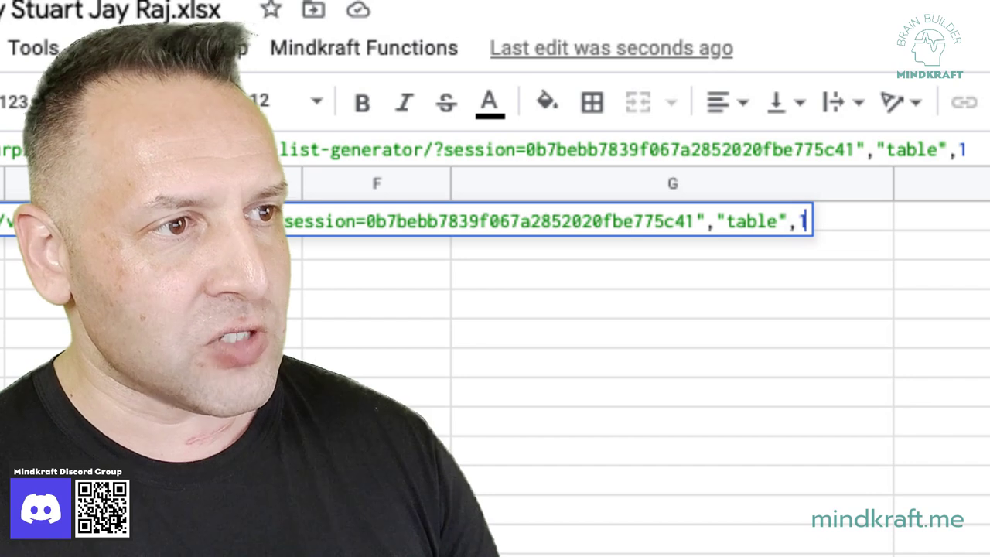
text())
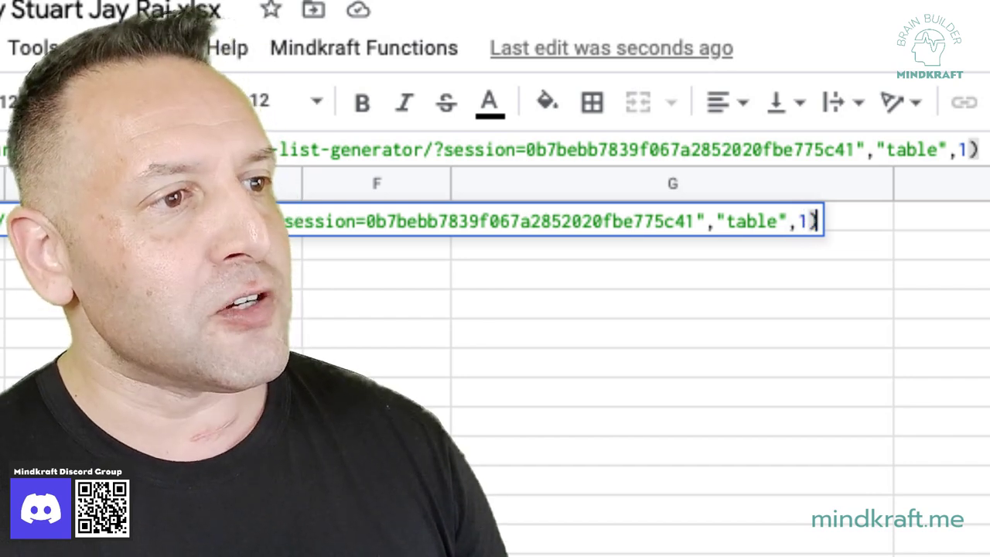
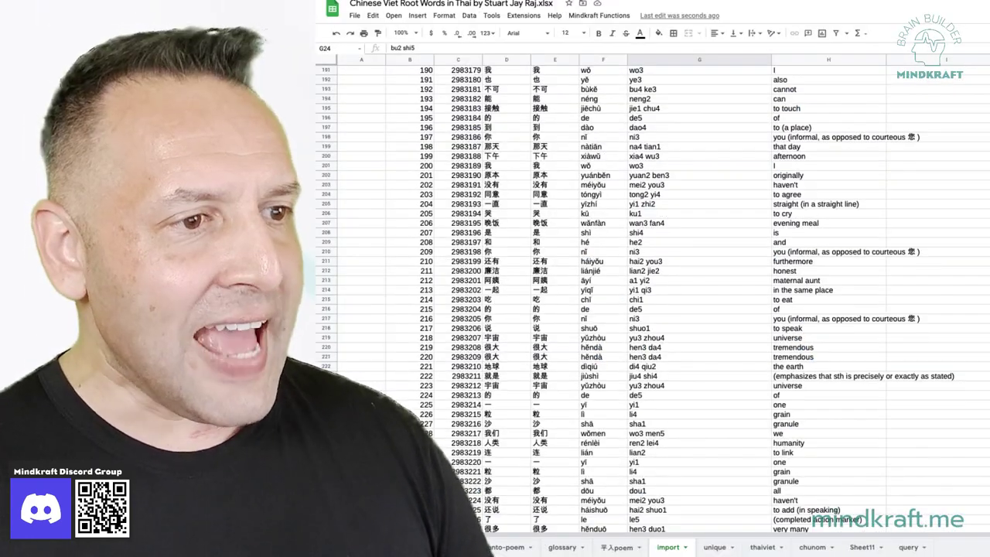
Look through the imported vocabulary table down to its last row and back to its header row.
scroll(650, 294, down, 20)
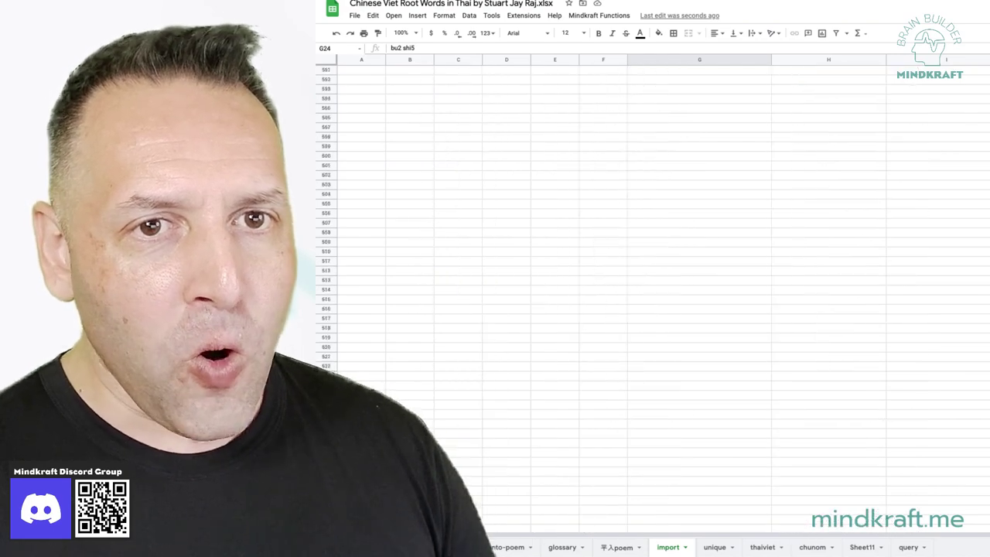
scroll(650, 232, up, 5)
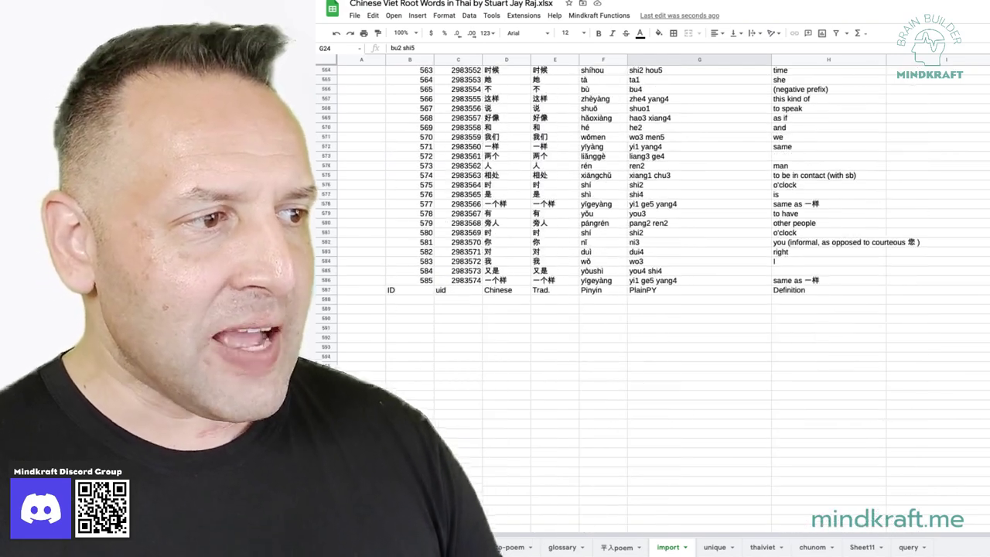
scroll(619, 193, up, 1)
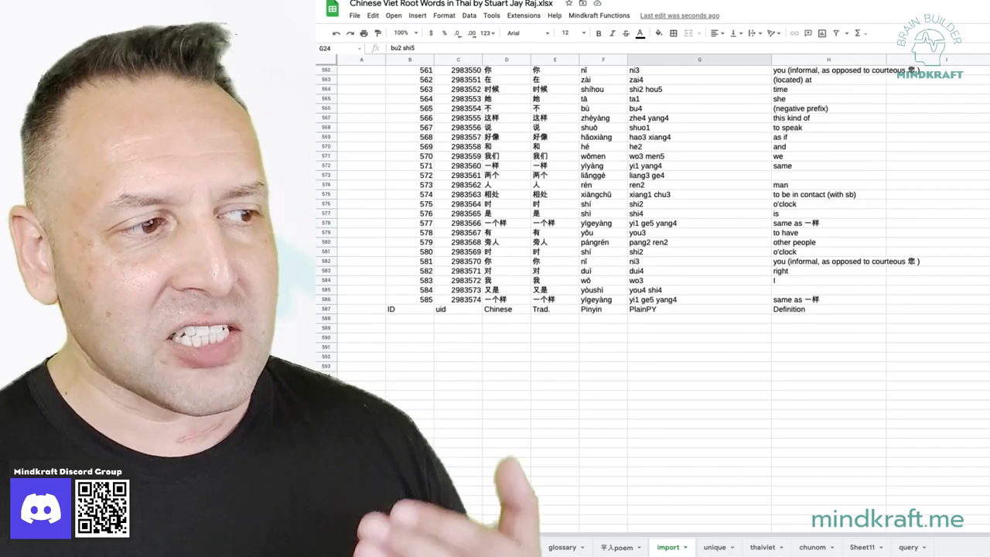
scroll(650, 294, up, 20)
scroll(650, 294, up, 20)
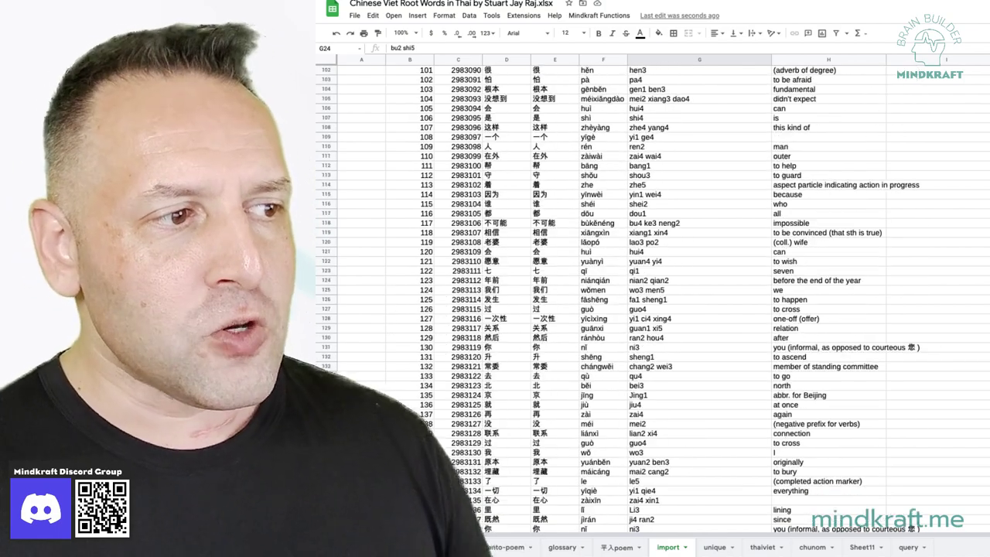
scroll(649, 294, up, 1)
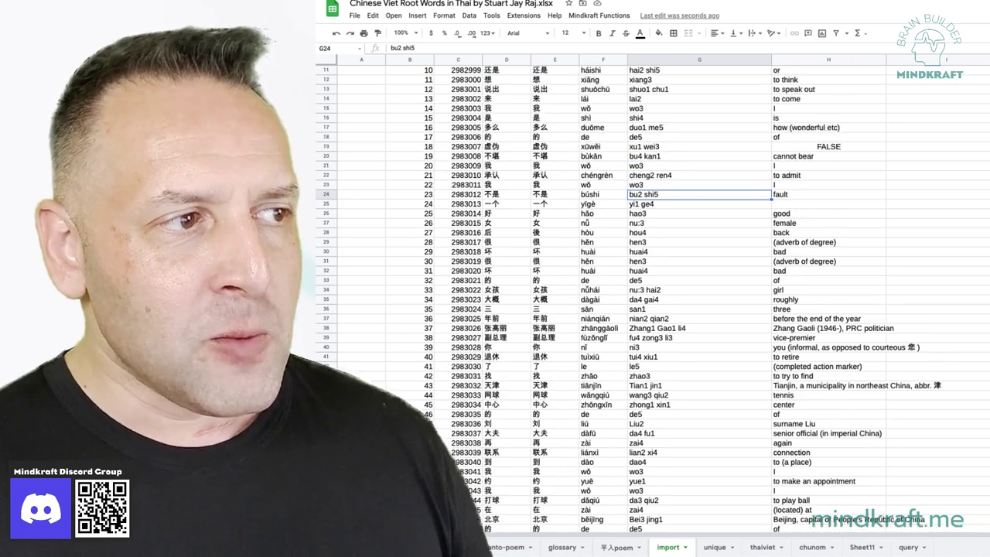
scroll(650, 294, up, 4)
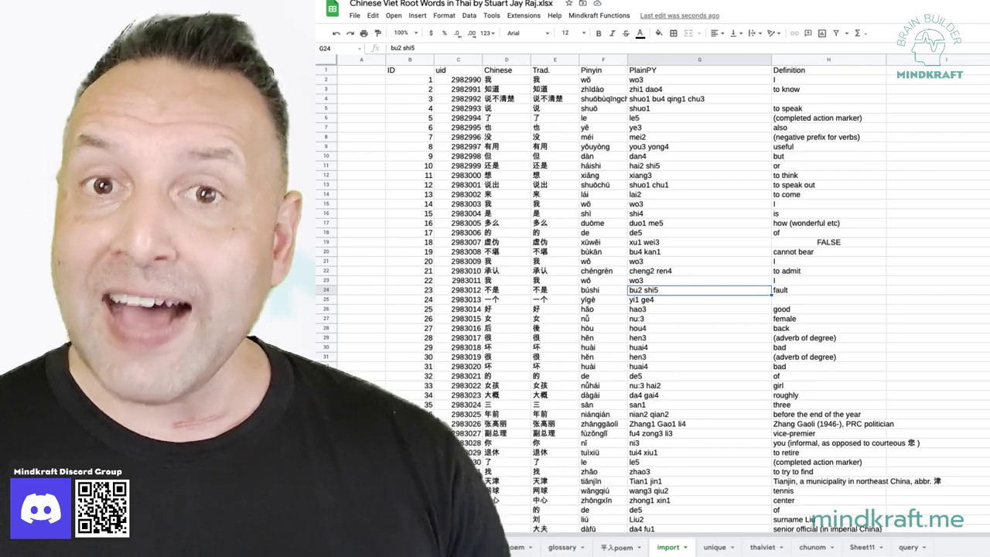
Replace the import formula with static data by copying the whole table, clearing it and pasting it back as values only.
key(ctrl+Home)
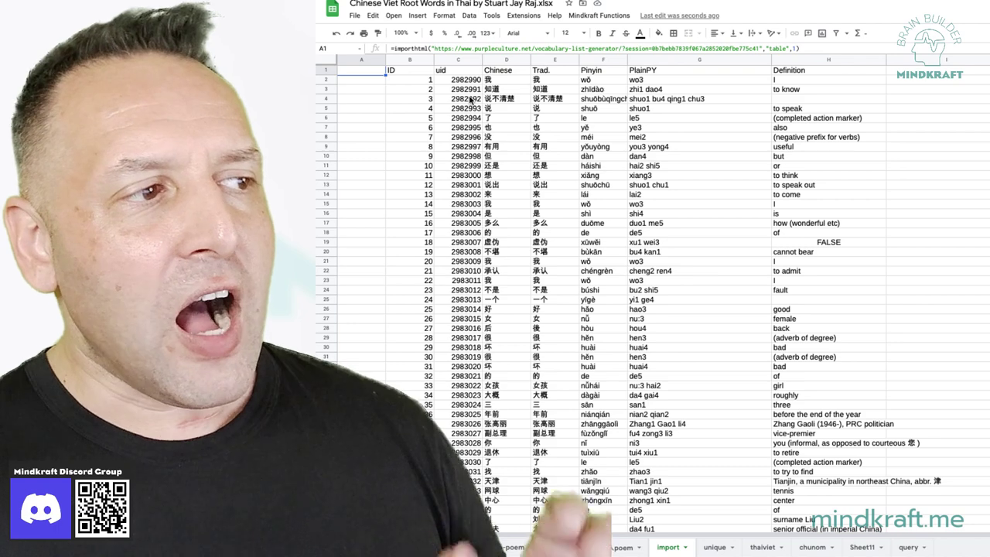
key(ctrl+a)
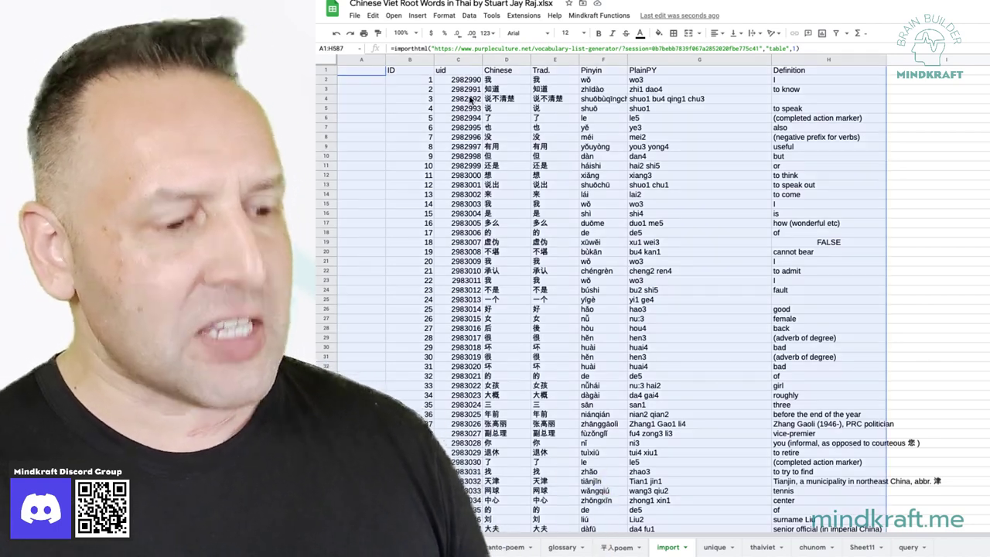
key(ctrl+c)
key(Delete)
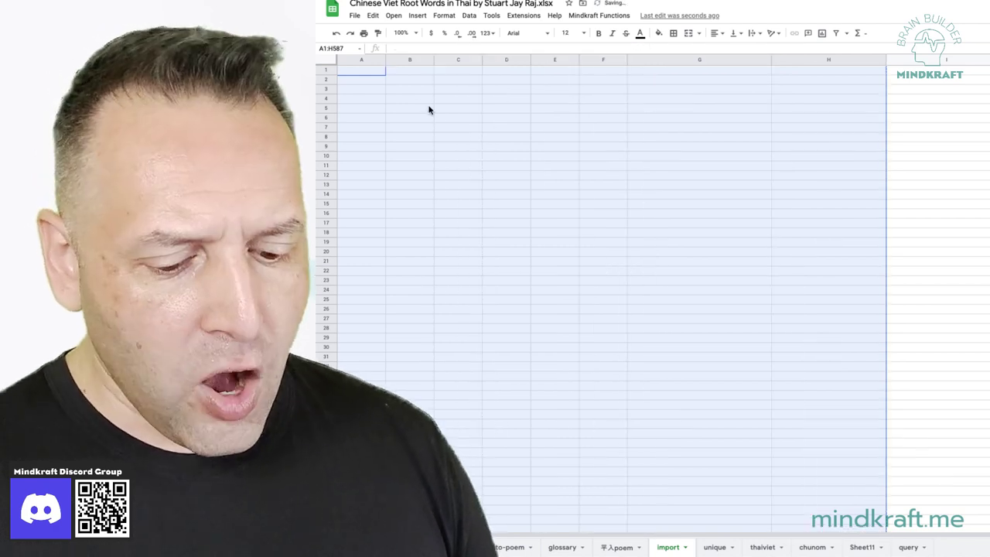
click(370, 17)
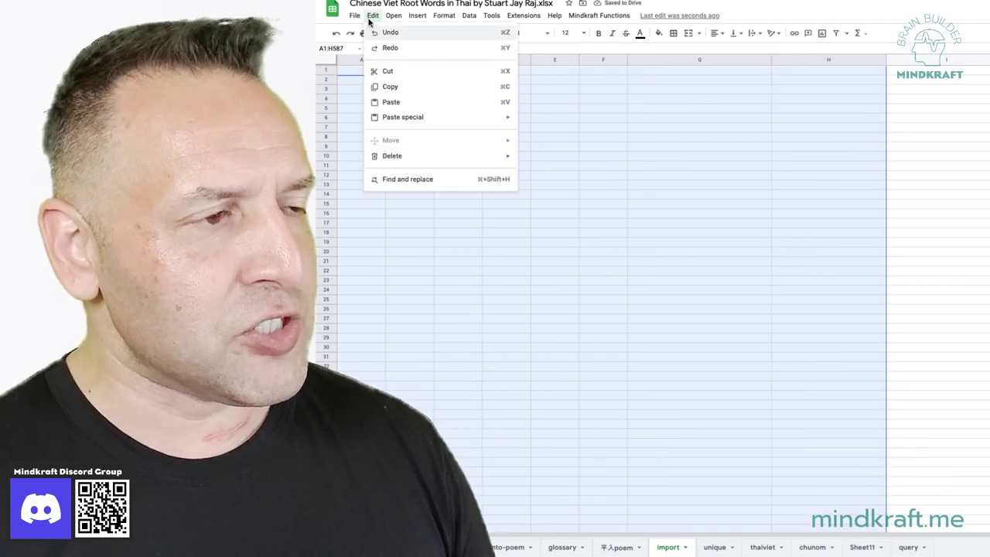
mouse_move(412, 120)
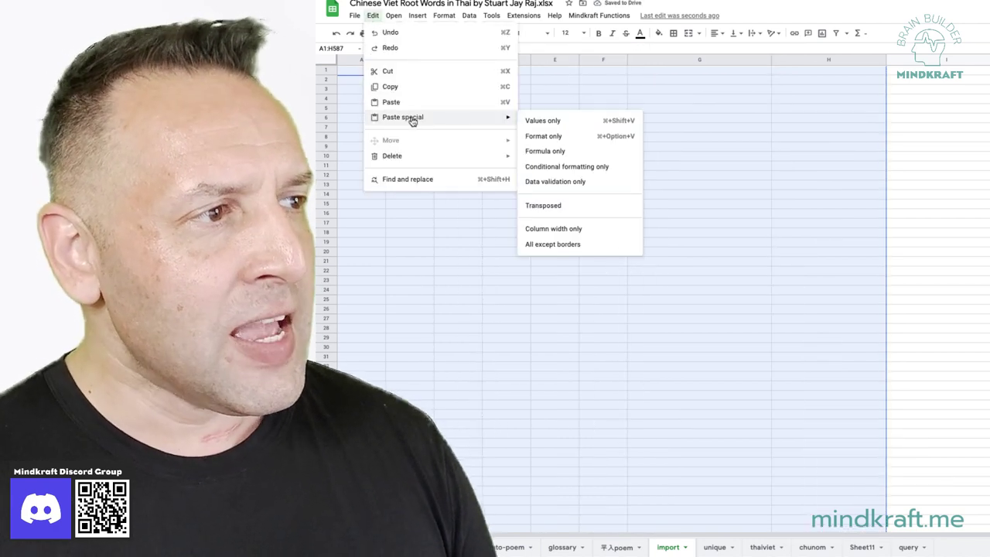
click(540, 121)
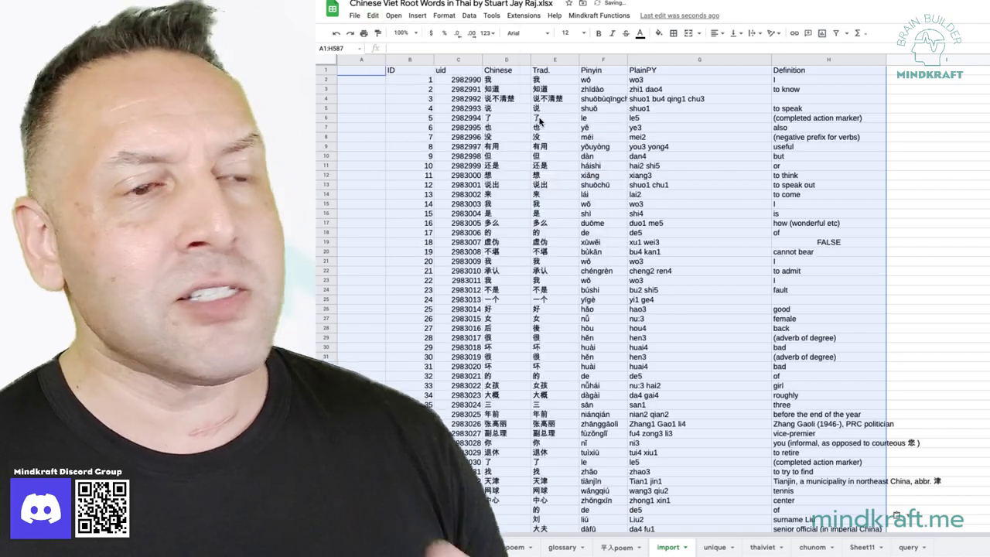
click(541, 121)
click(555, 196)
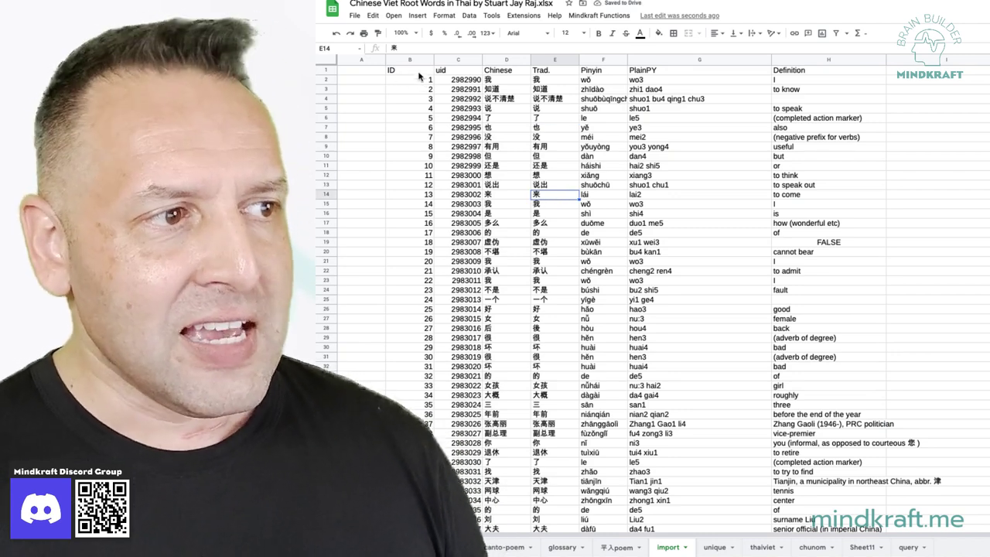
Select the vocabulary table from the ID header to its last cell and check the available download formats, including comma-separated values.
click(410, 69)
key(ctrl+shift+End)
click(354, 16)
mouse_move(380, 133)
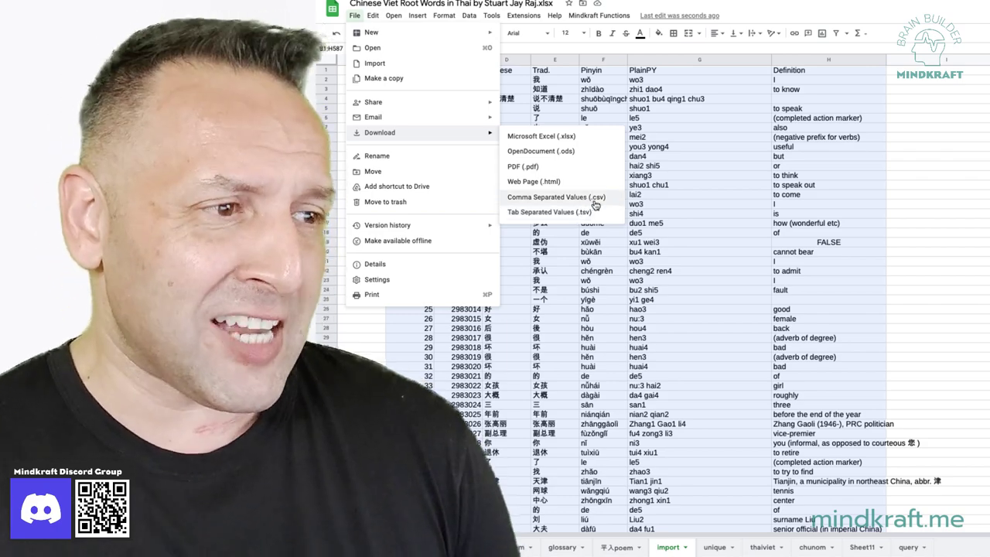
click(679, 167)
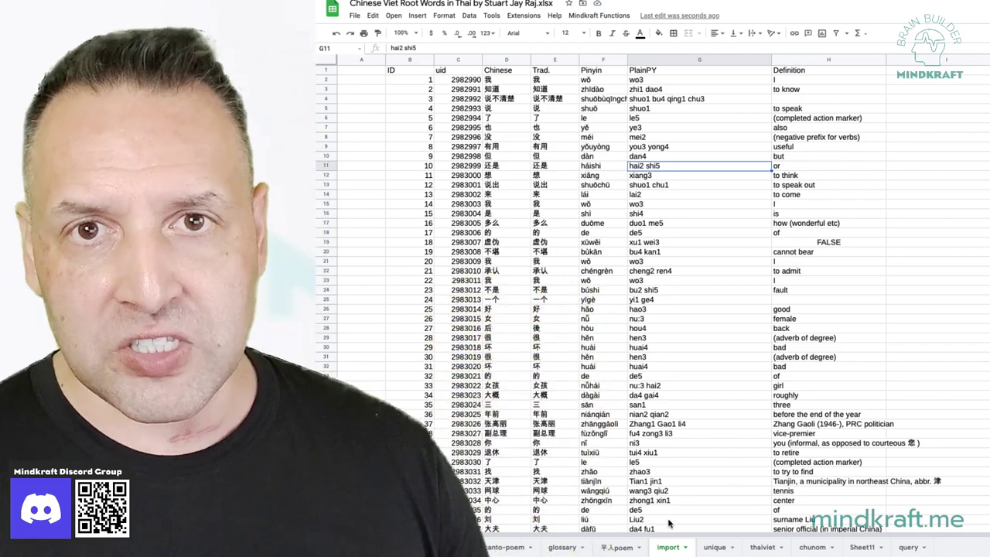
In the unique sheet, set the A1 formula to =unique(import!e:H) and look through the deduplicated vocabulary list.
click(712, 549)
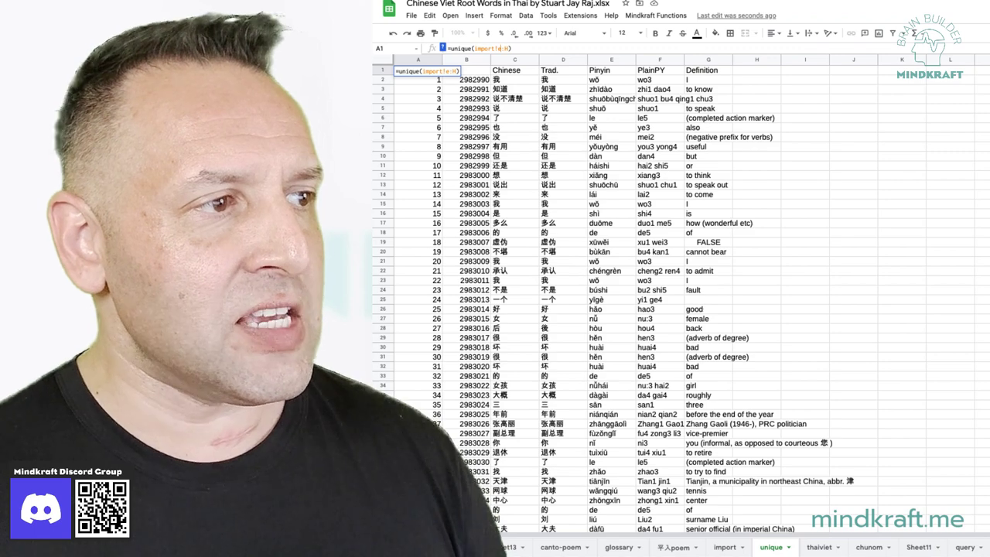
text(d)
key(Return)
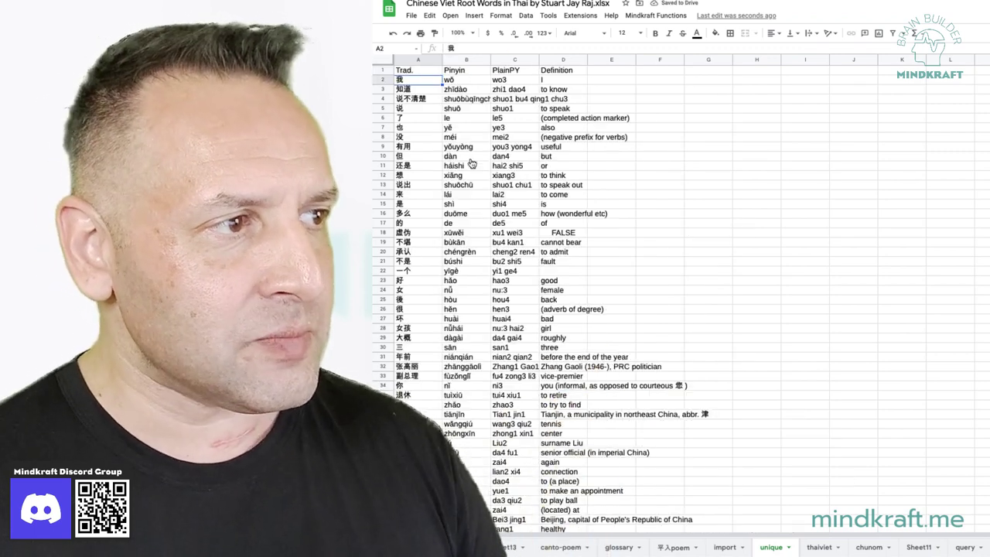
scroll(470, 162, down, 20)
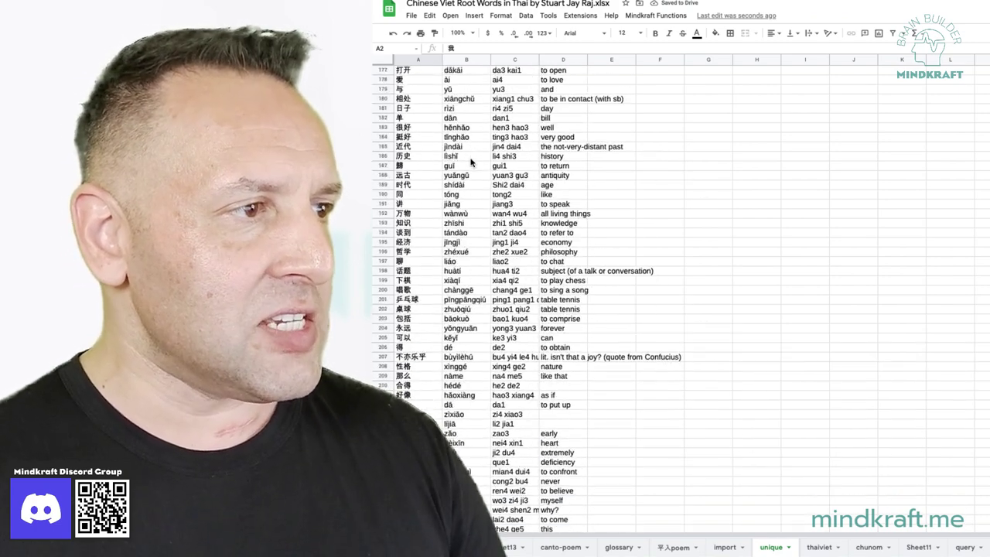
scroll(470, 162, up, 5)
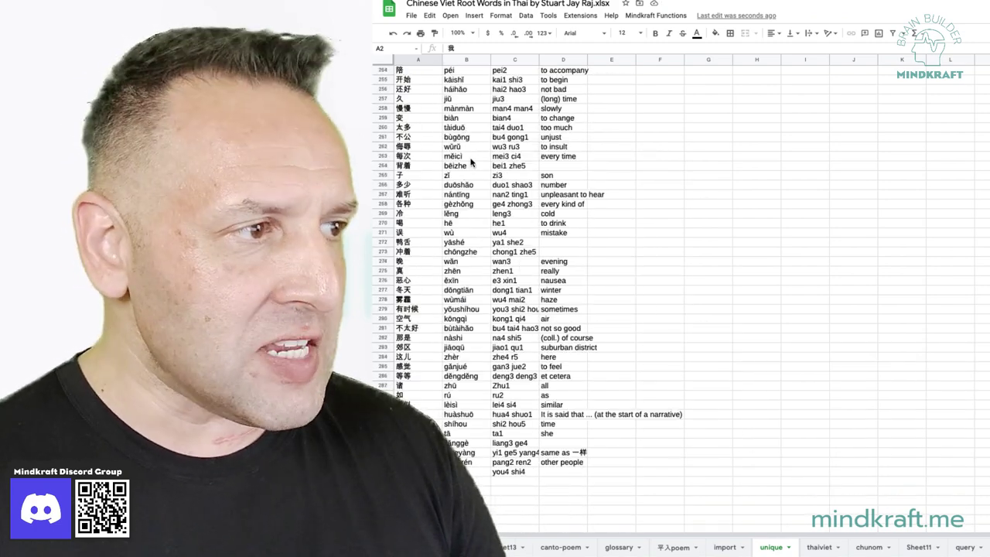
scroll(470, 162, down, 1)
scroll(471, 161, up, 5)
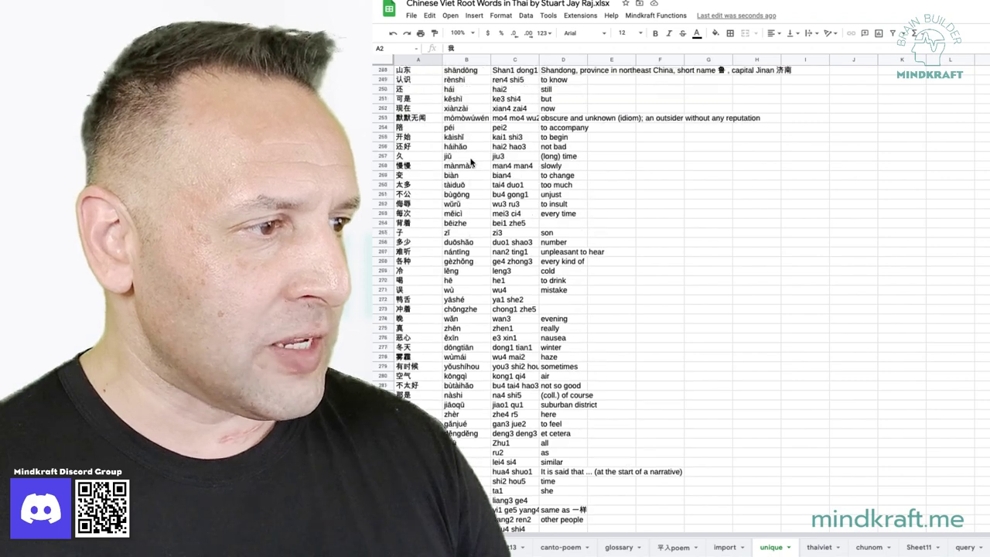
scroll(470, 160, up, 20)
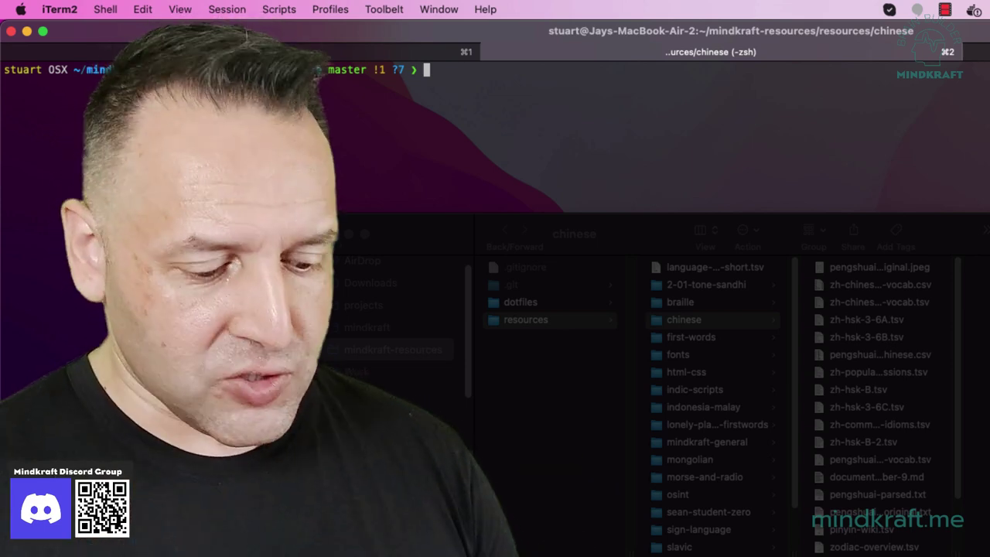
In iTerm2, open pengshuai-chinese.csv with the vd command and move to the last rows of the vocabulary table.
text(vd pen)
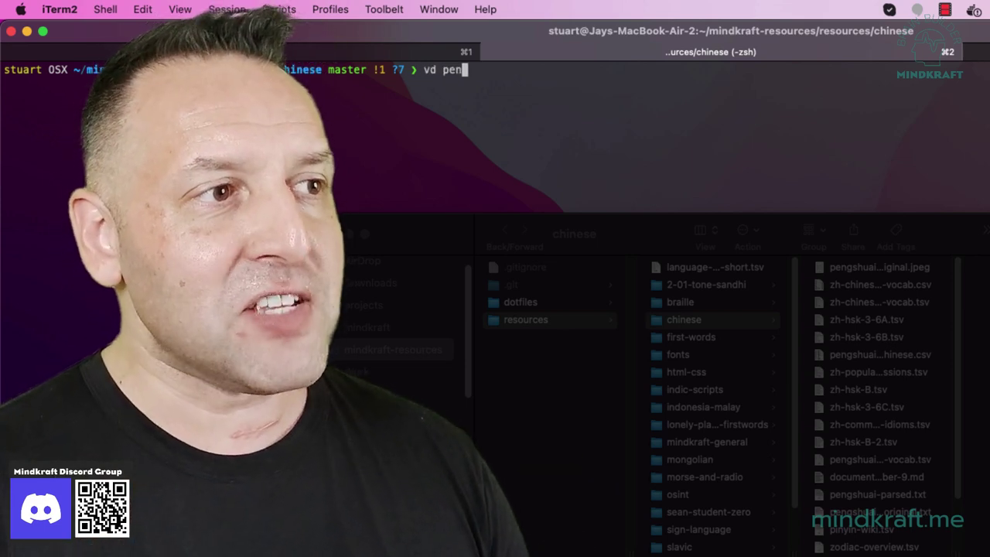
text(g)
key(Tab)
text(c)
key(Tab)
key(Return)
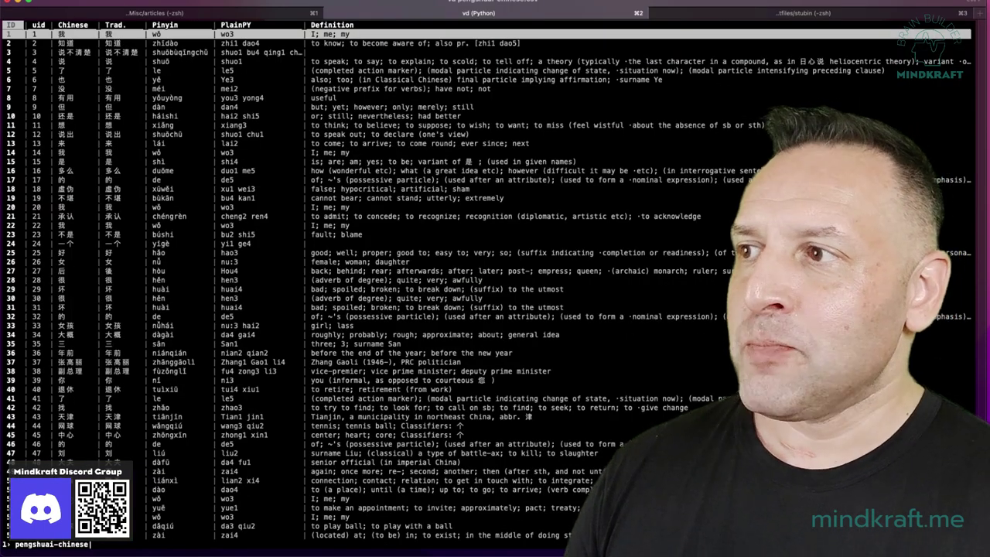
key(Up)
key(Up)
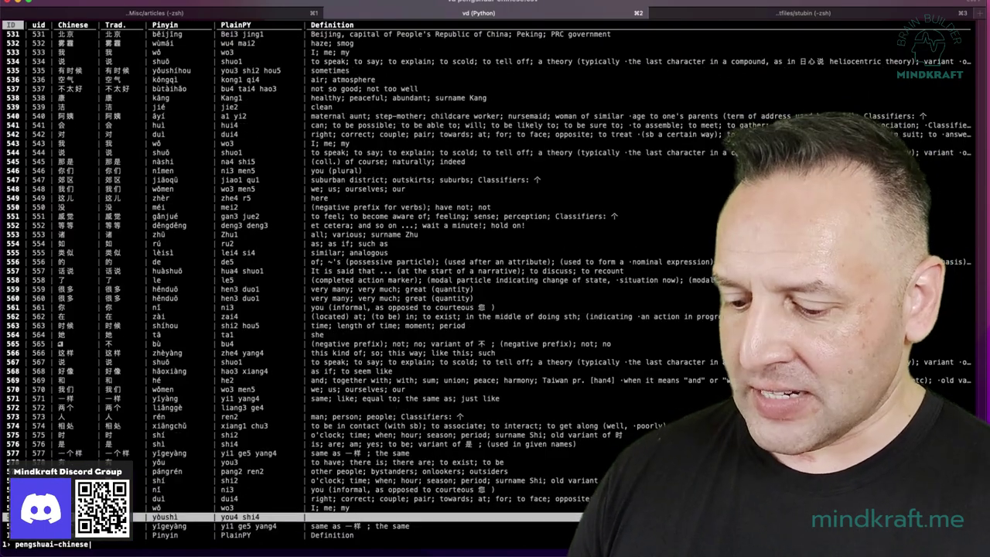
Examine the last rows of the vocabulary table.
key(Up)
key(Down)
key(Down)
key(Up)
key(Up)
key(Up)
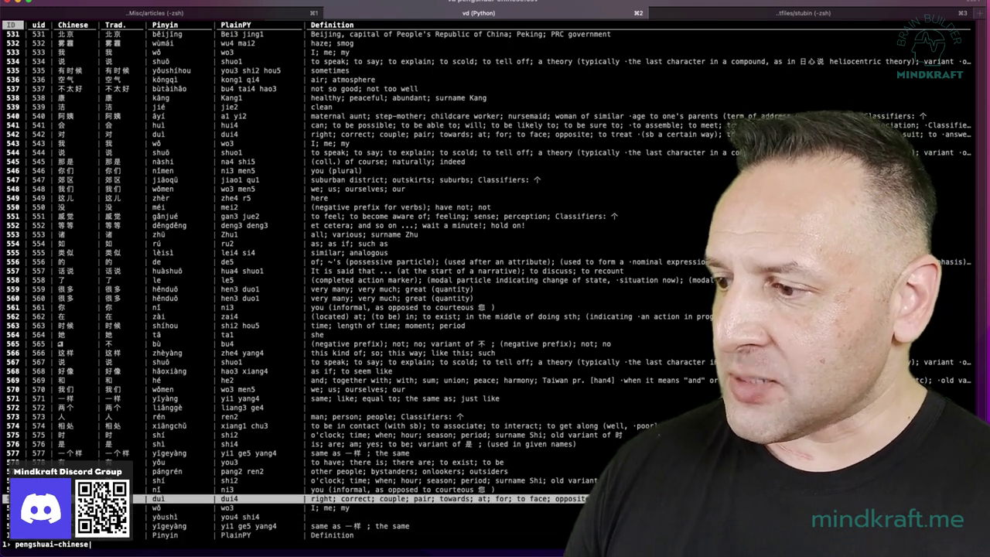
key(Up)
key(Up)
key(Up)
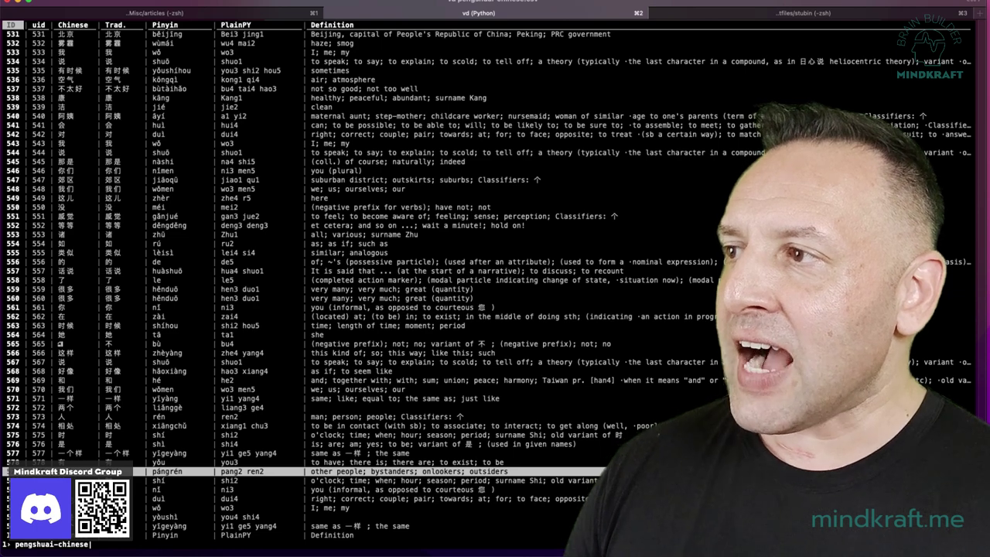
Return to the first row of the vocabulary table and set the Chinese column as the key column.
key(g)
key(Up)
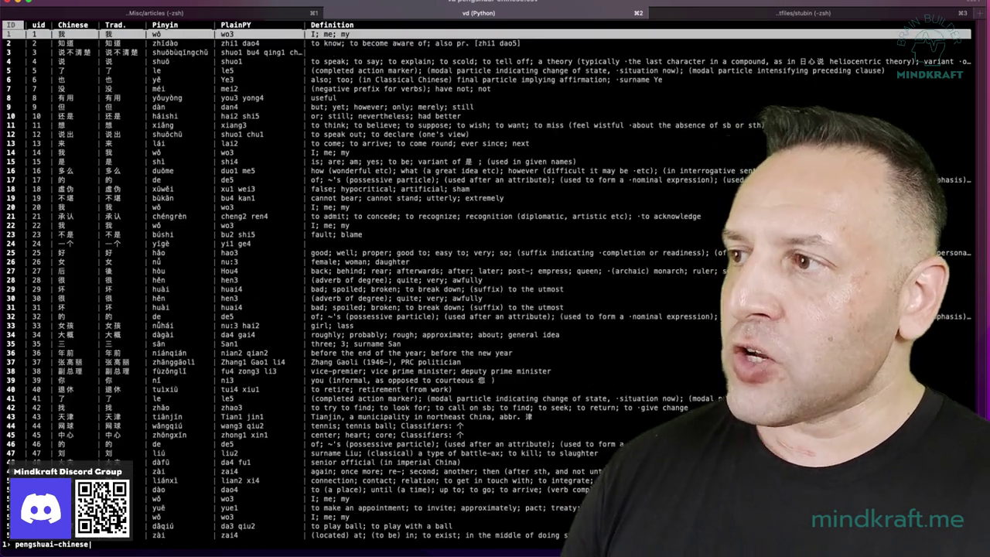
key(Right)
key(Right)
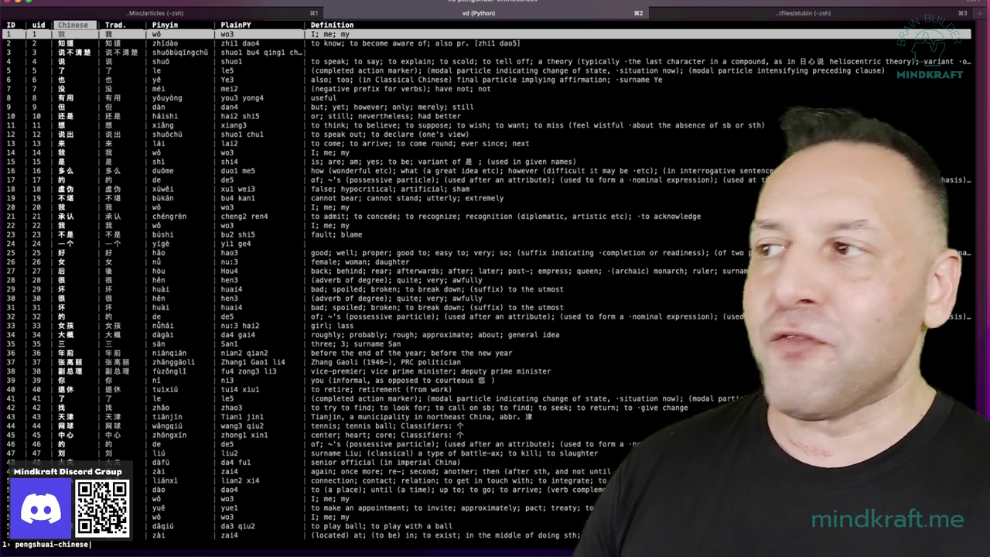
key(shift+1)
key(Left)
key(Left)
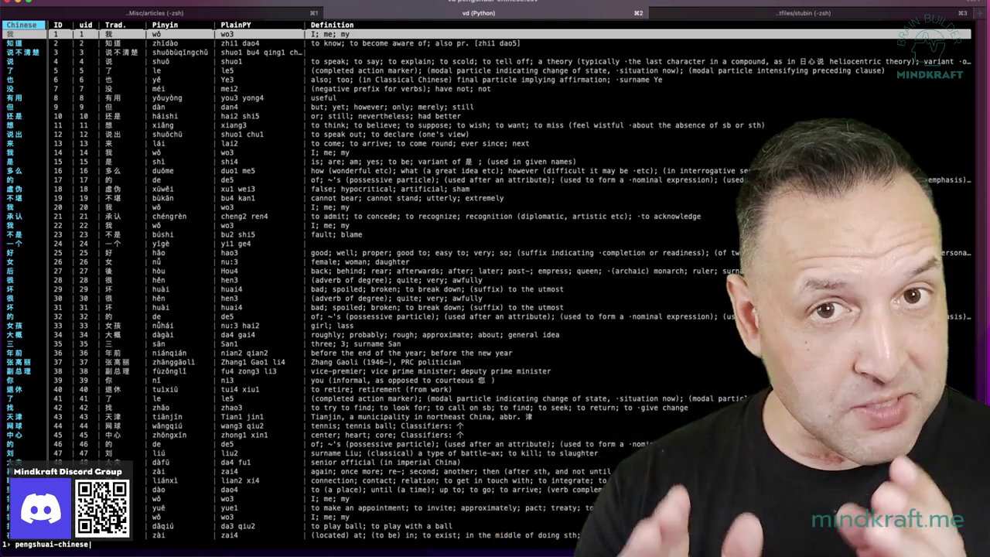
Build a frequency table of the values in the Chinese column.
key(Right)
key(Right)
key(Right)
key(Left)
key(Left)
key(Left)
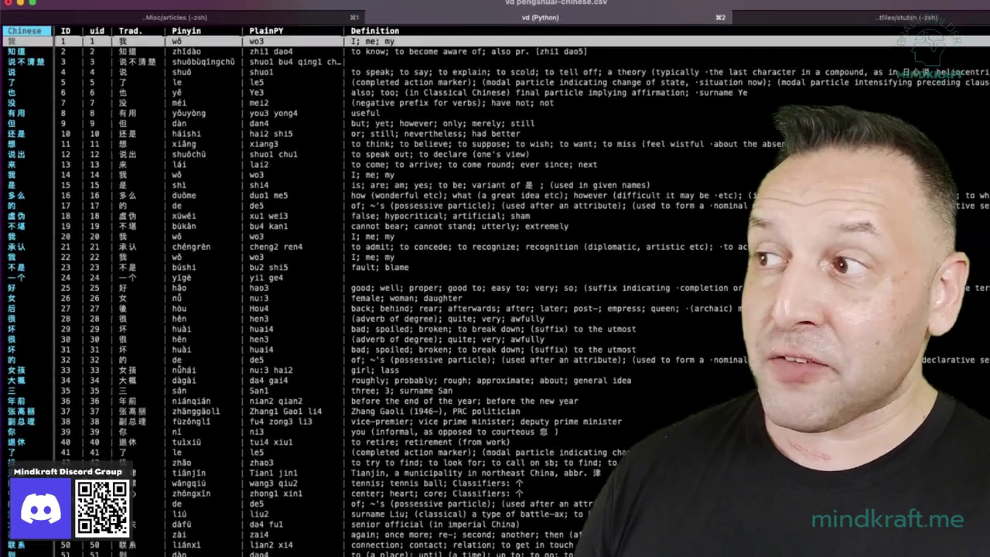
key(shift+f)
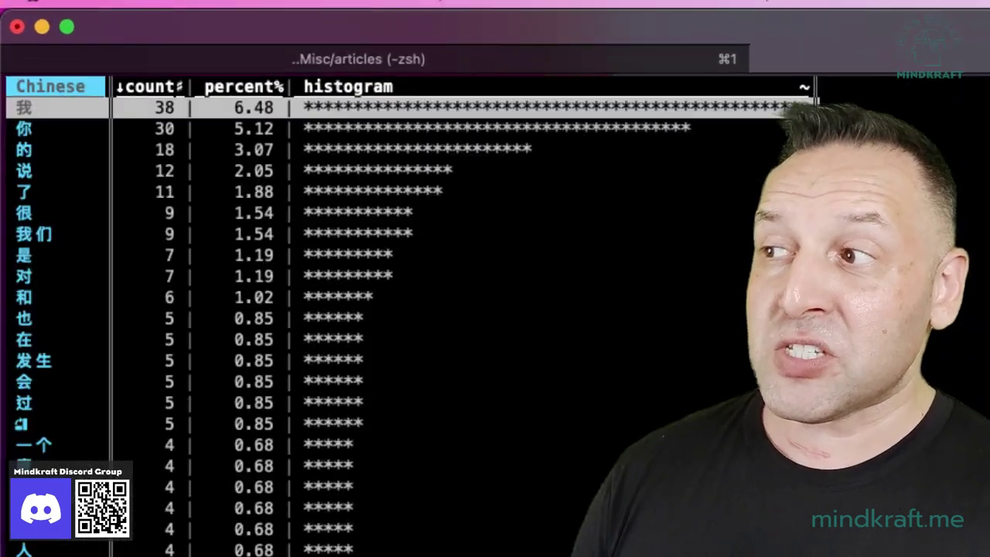
Examine the most frequent words in the frequency table, comparing their counts, percentages and histogram bars.
key(Down)
key(Down)
key(Up)
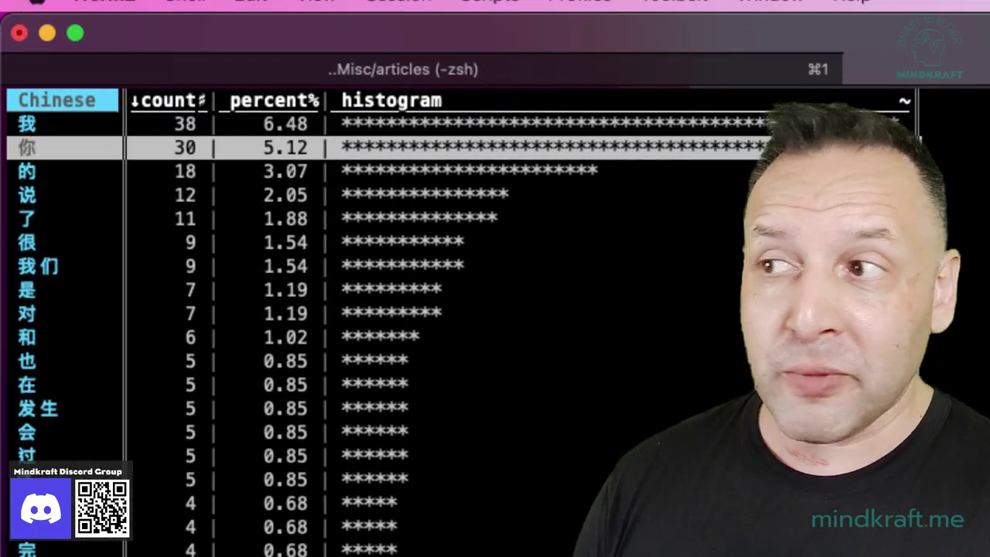
key(Up)
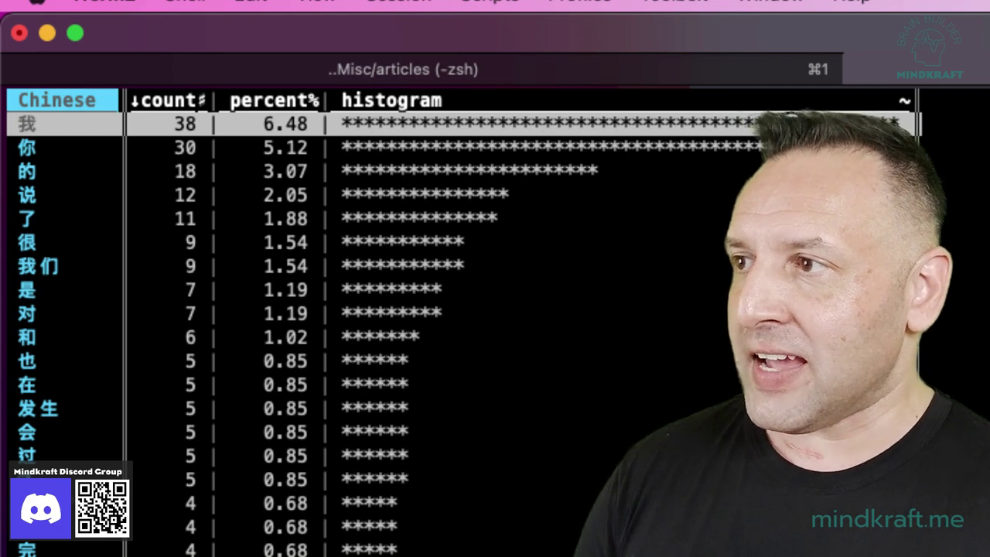
key(Down)
key(Down)
key(Down)
key(Down)
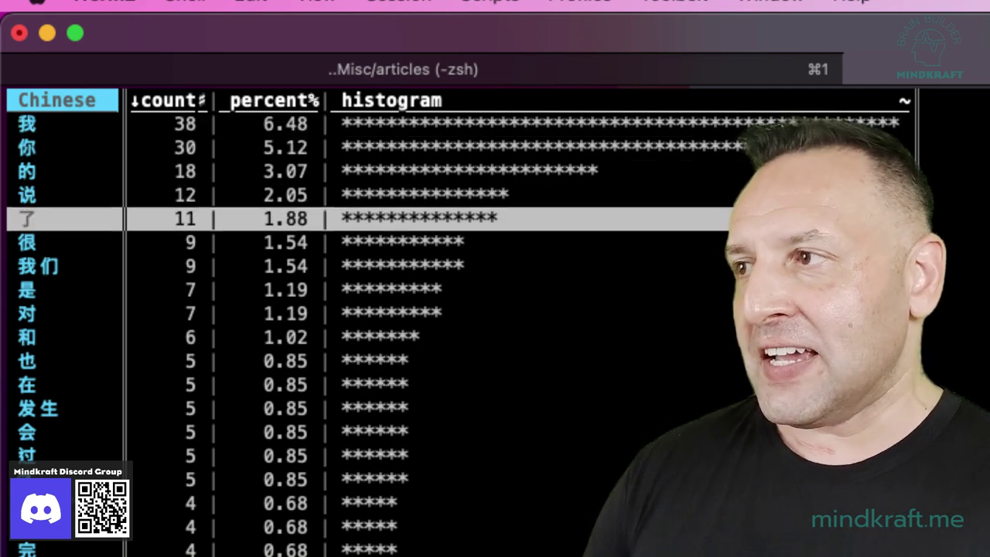
key(Down)
key(Down)
key(Down)
key(Down)
key(Down)
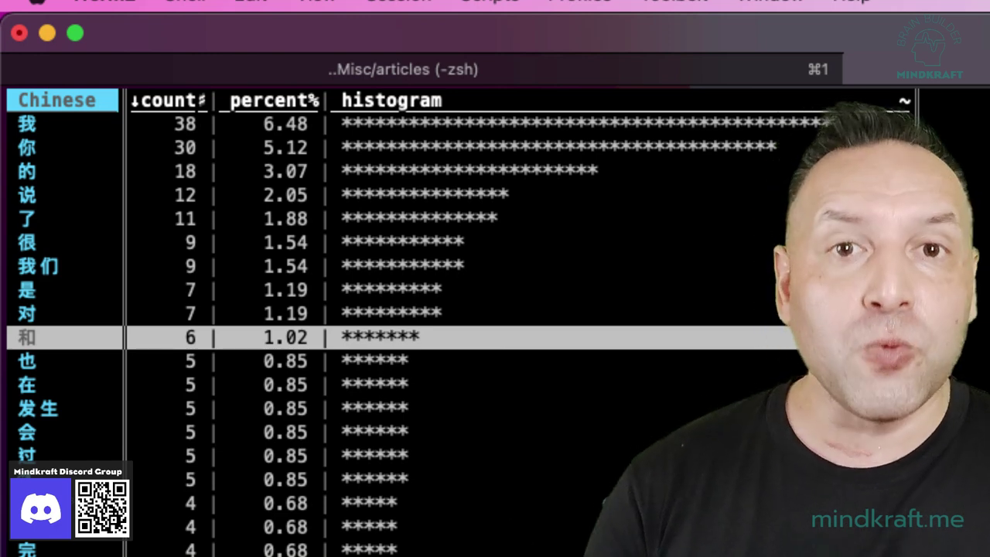
key(Up)
key(Up)
key(Up)
key(Up)
key(Up)
key(Up)
key(Up)
key(Up)
key(Up)
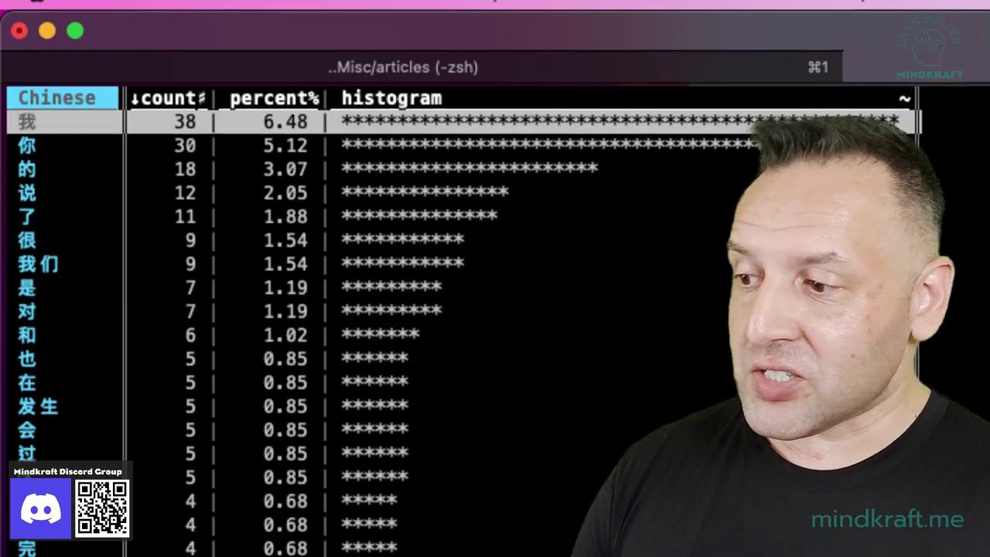
Select the frequency rows matching the expression len(Chinese)>1 and open the selected rows as a separate sheet.
text(len)
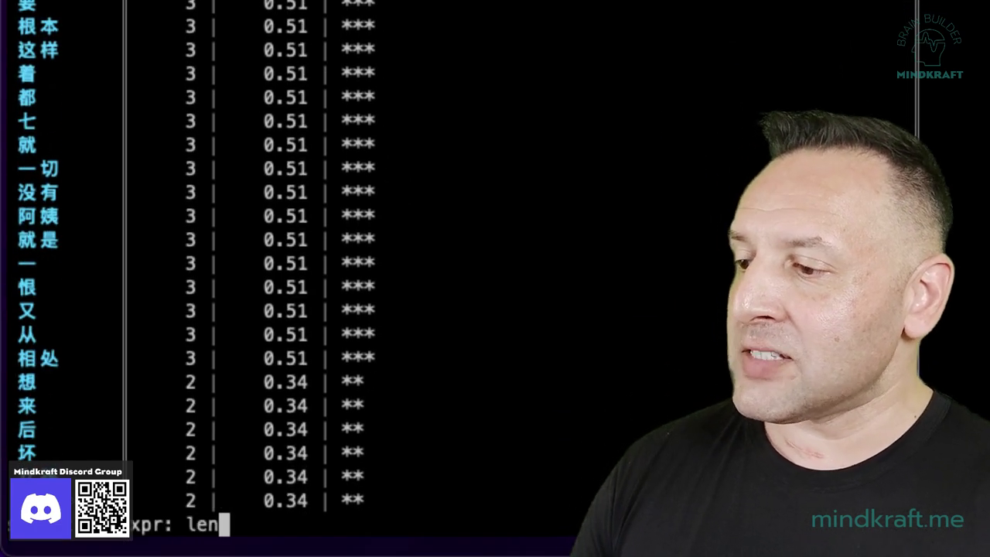
text((Chin)
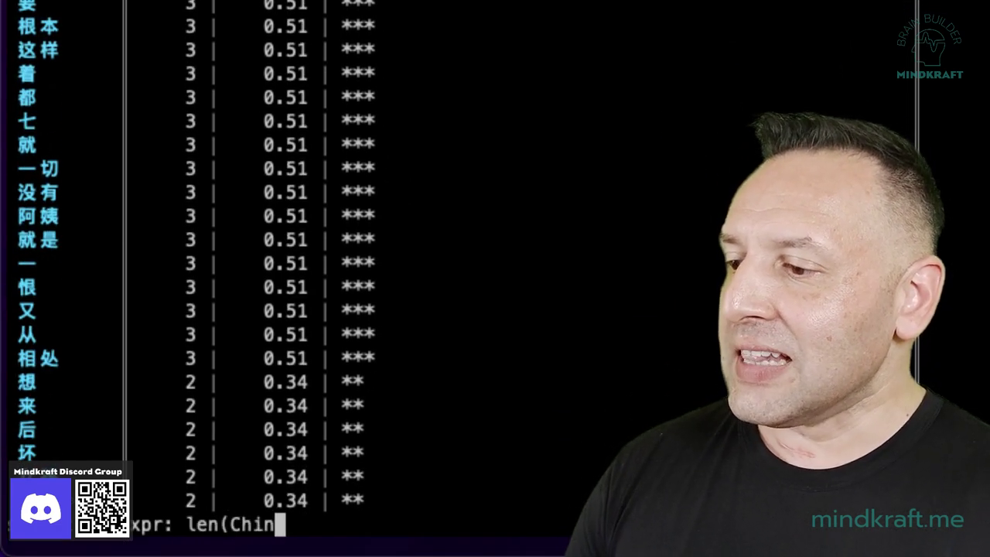
text(ese)>)
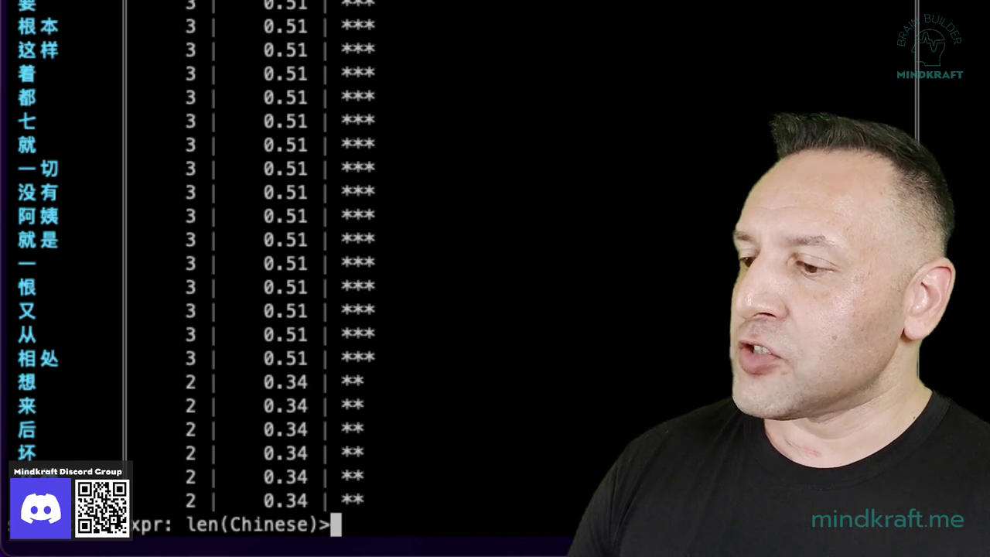
text(1)
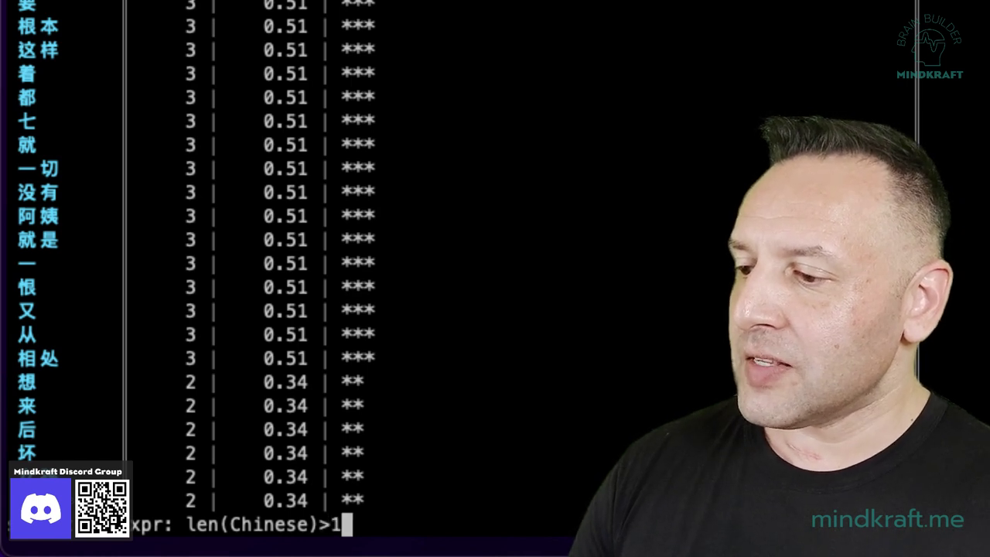
key(Return)
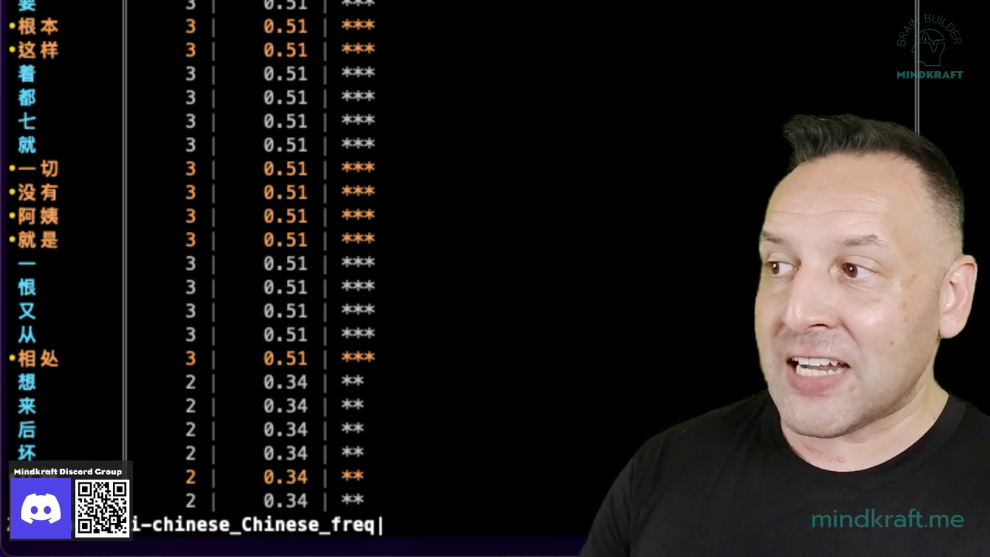
key(quotedbl)
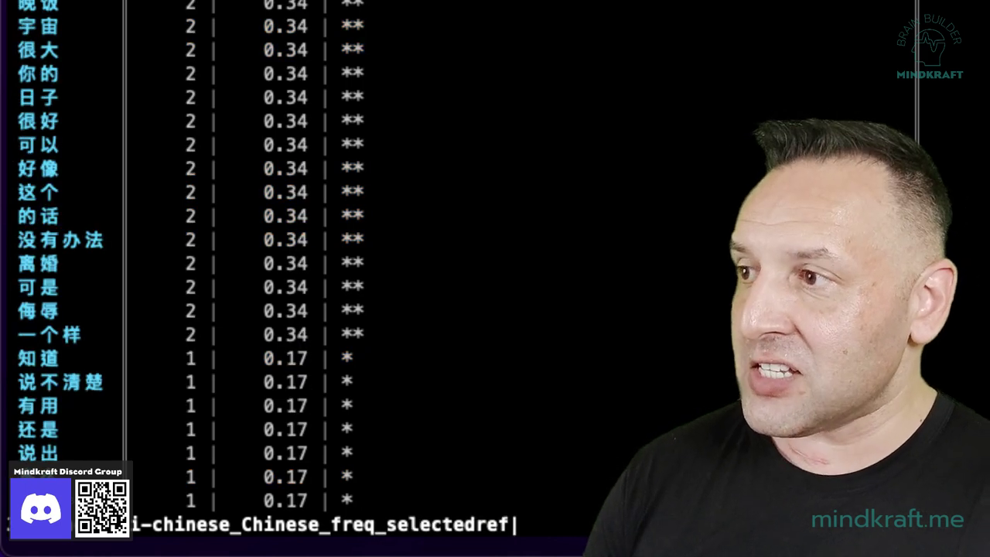
Look through the multi-character words and their counts, ending at the first row of the sheet.
scroll(232, 309, up, 10)
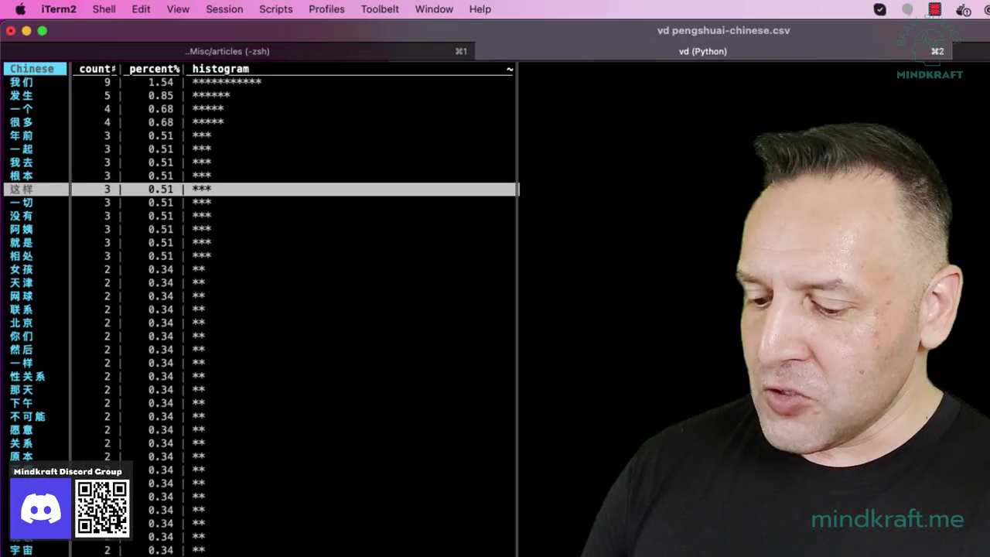
key(Down)
key(Down)
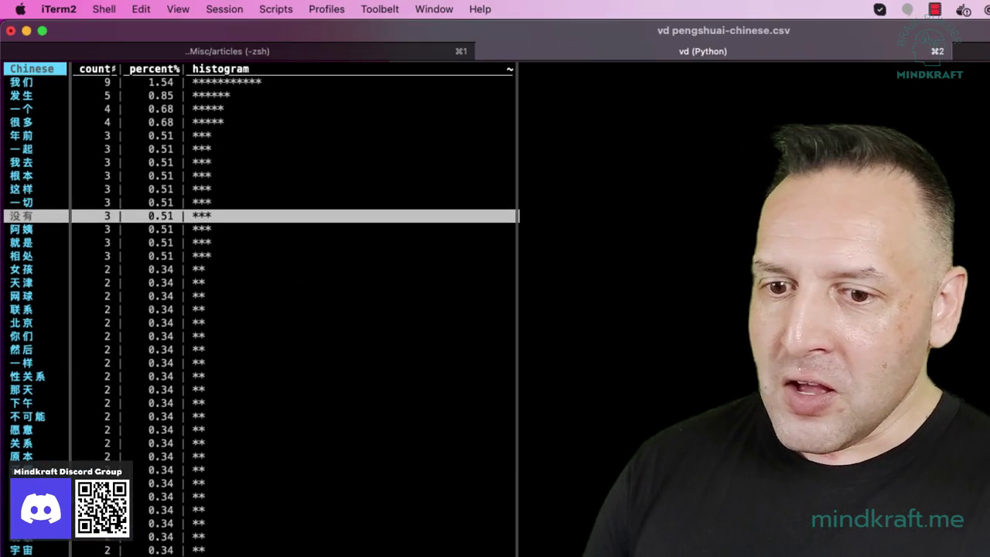
key(Up)
key(Up)
key(Up)
key(Up)
key(Up)
key(Up)
key(Up)
key(Up)
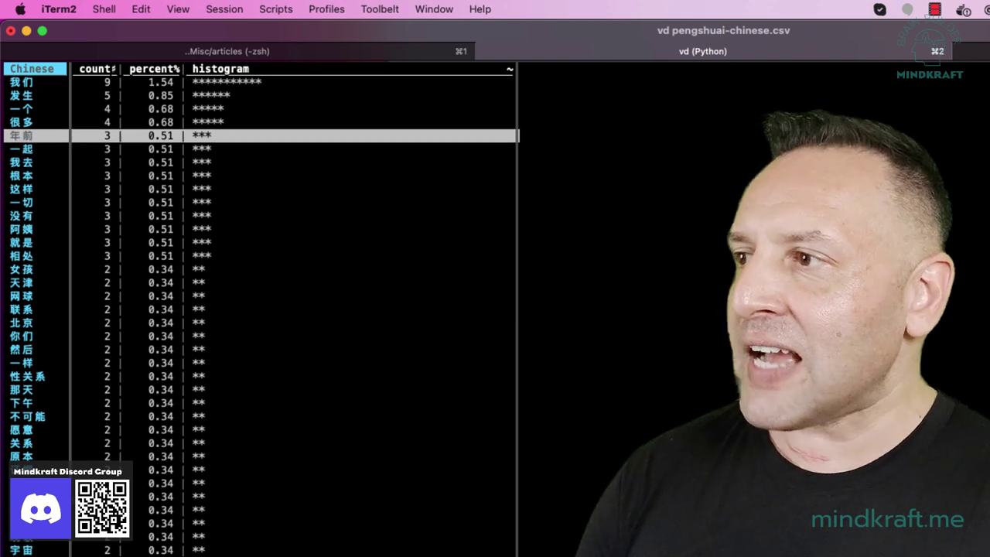
key(Up)
key(Up)
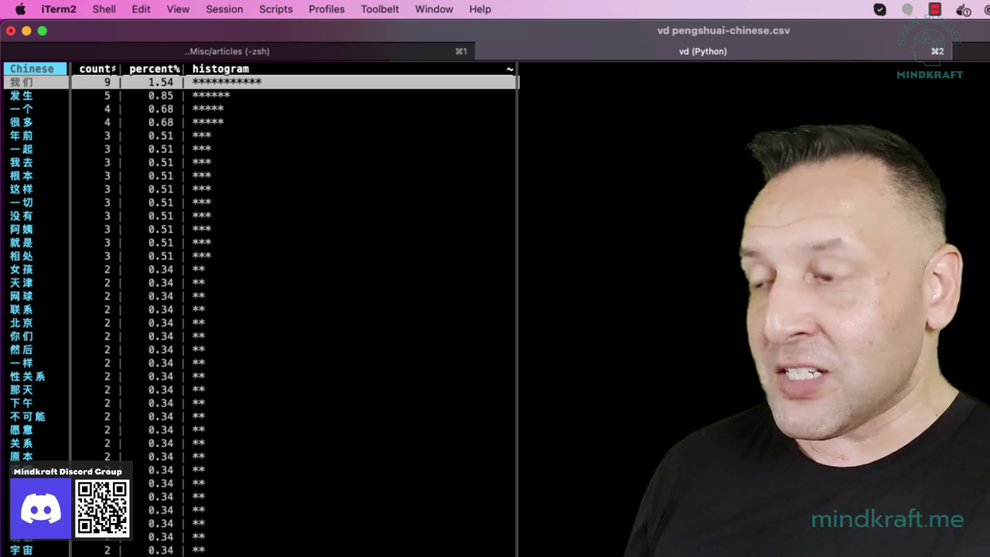
In the sheets list, select the multiple and pengshuai-chinese sheets and join them with the outer option.
key(shift+s)
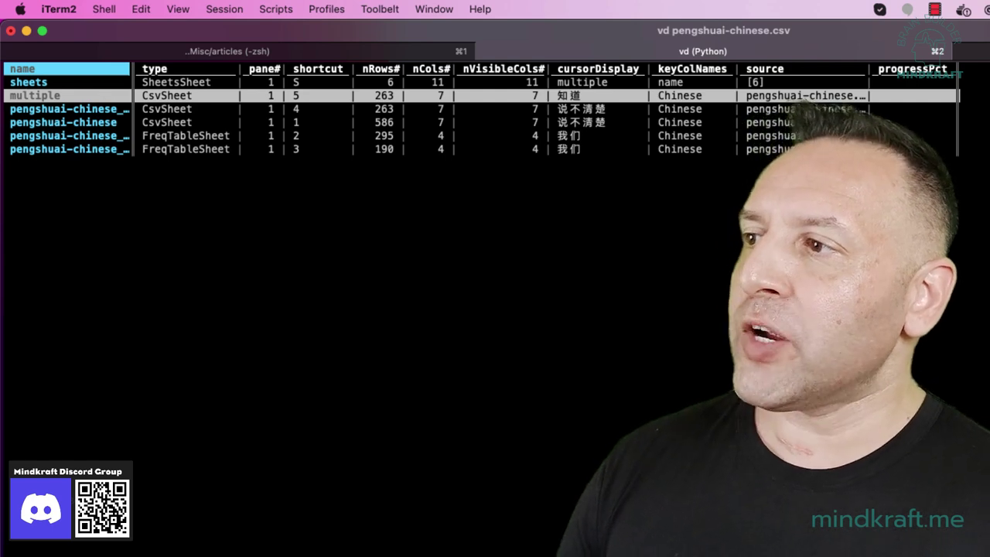
key(s)
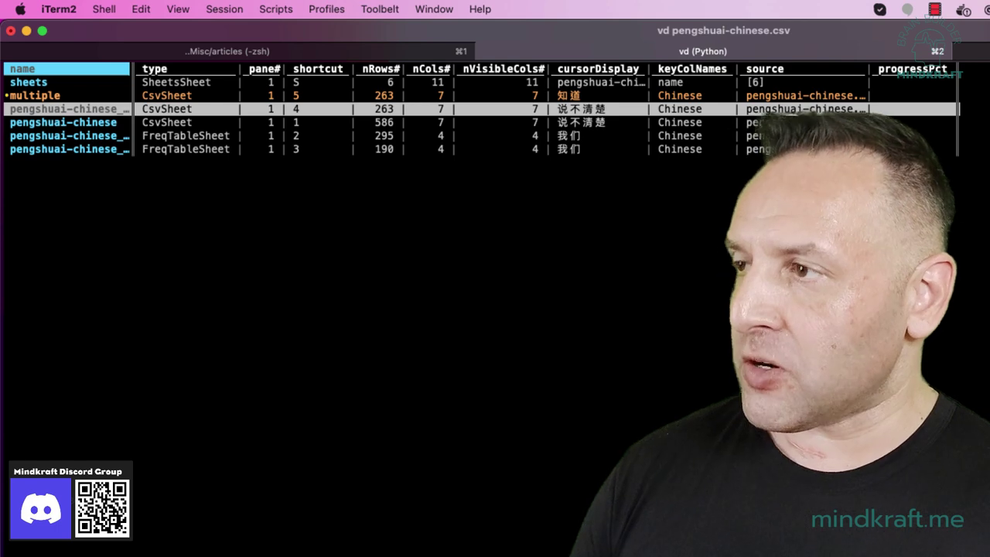
key(j)
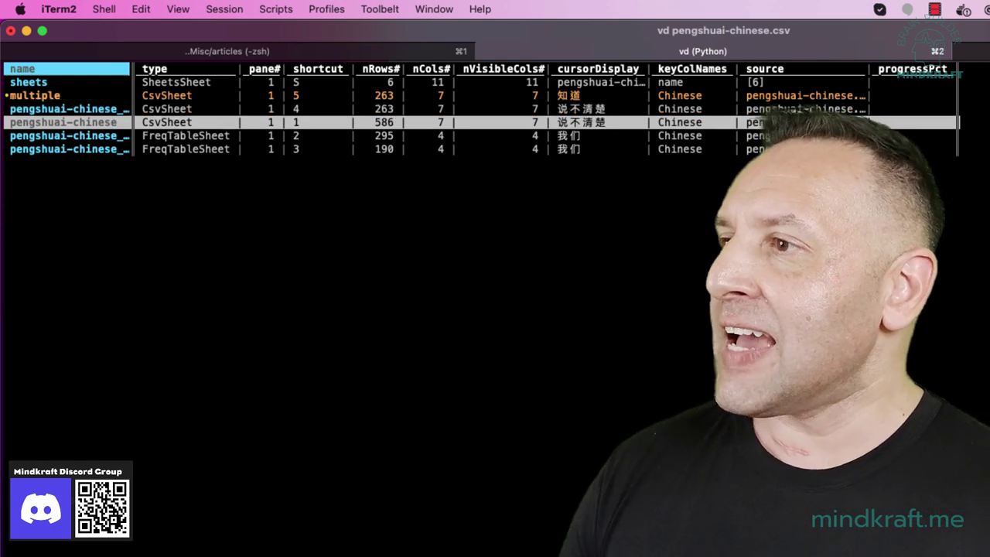
key(s)
key(k)
key(k)
key(k)
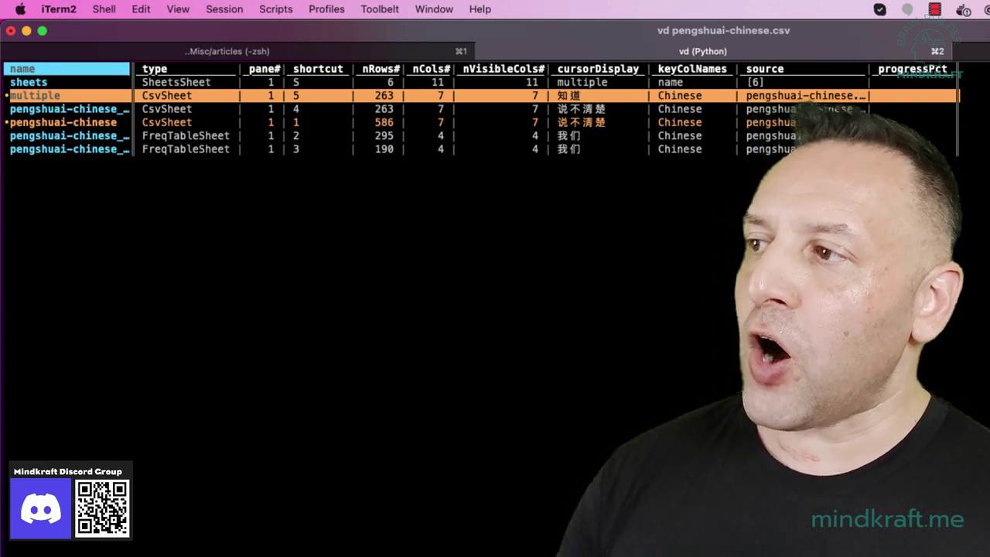
key(ampersand)
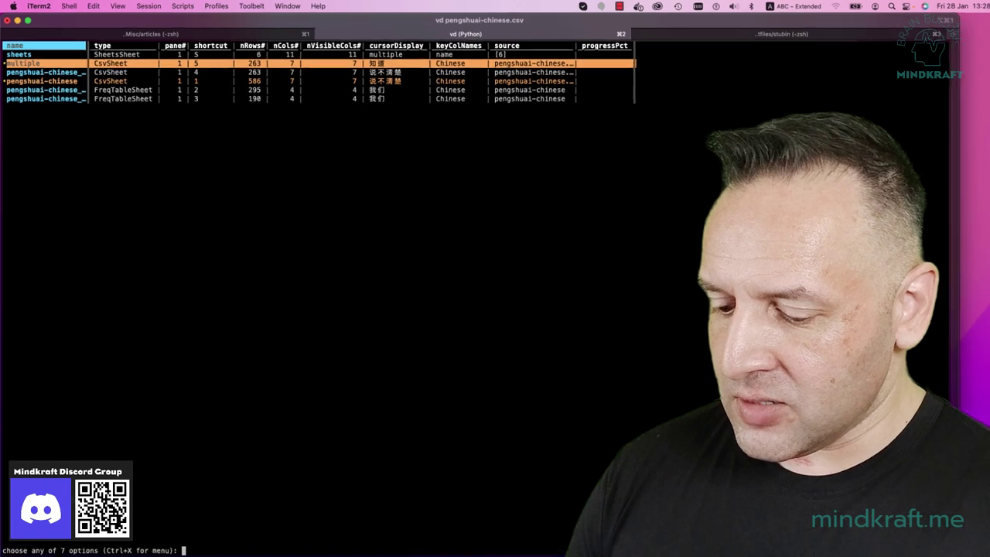
key(ctrl+x)
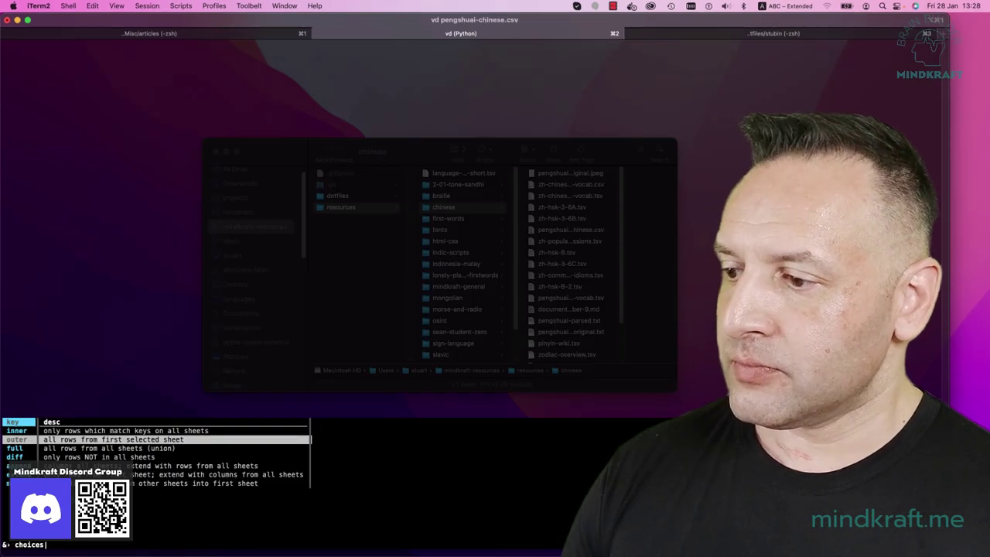
key(Return)
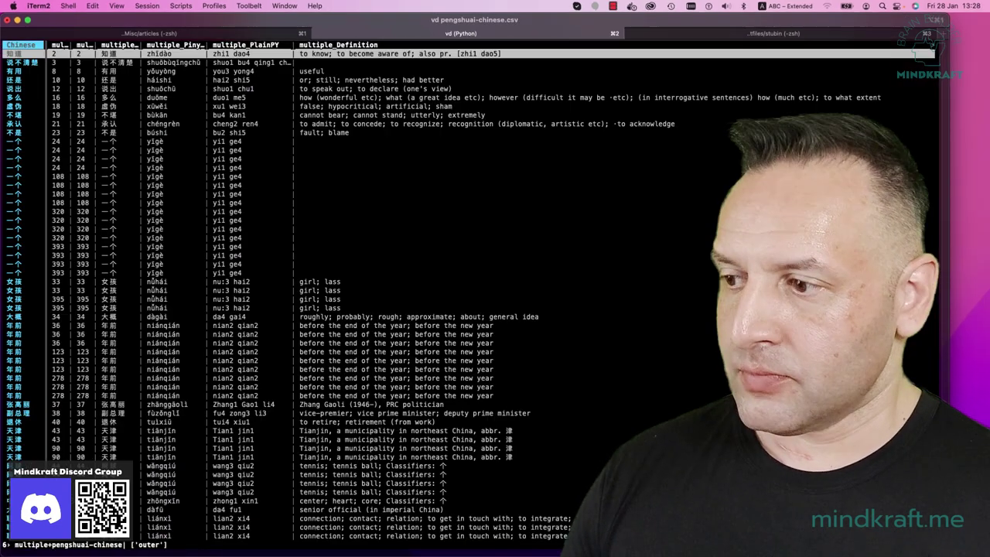
Examine the columns and first rows of the joined sheet, including the fields from both multiple and pengshuai-chinese.
key(Right)
key(Right)
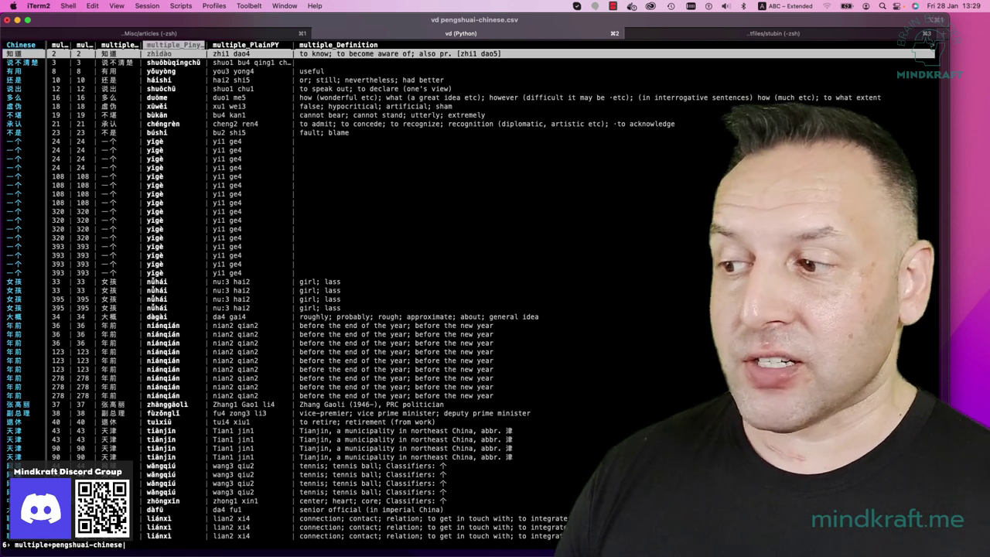
key(Left)
key(Left)
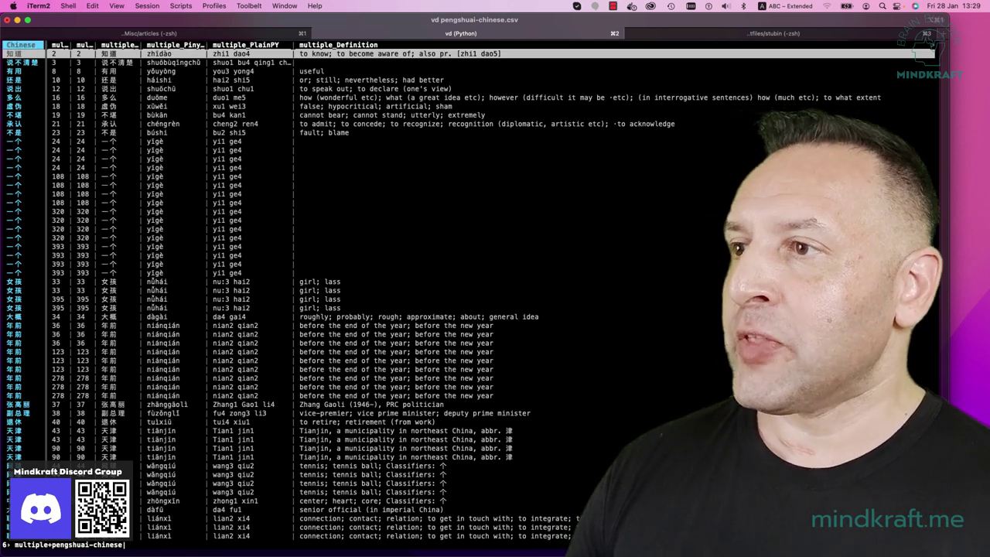
key(Right)
key(Right)
key(Right)
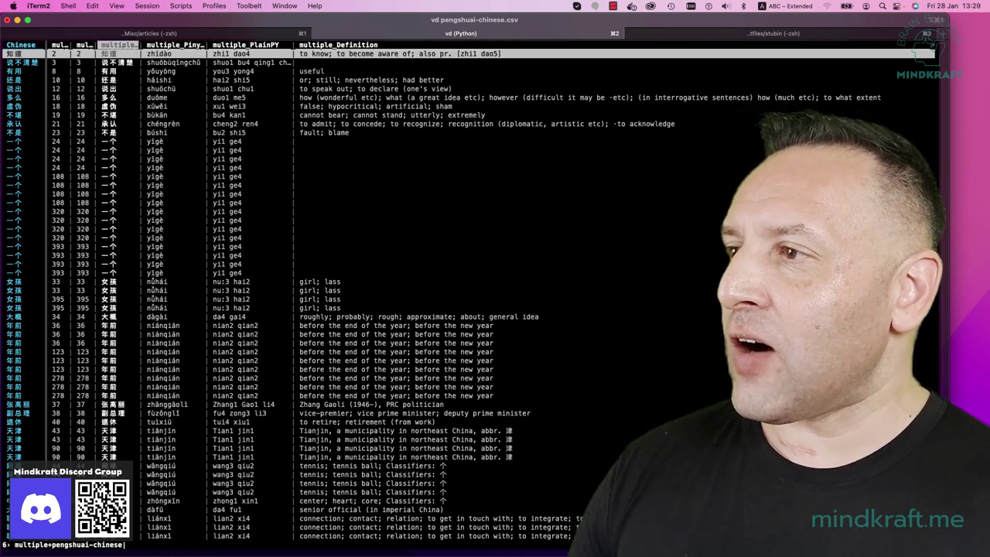
key(Right)
key(Left)
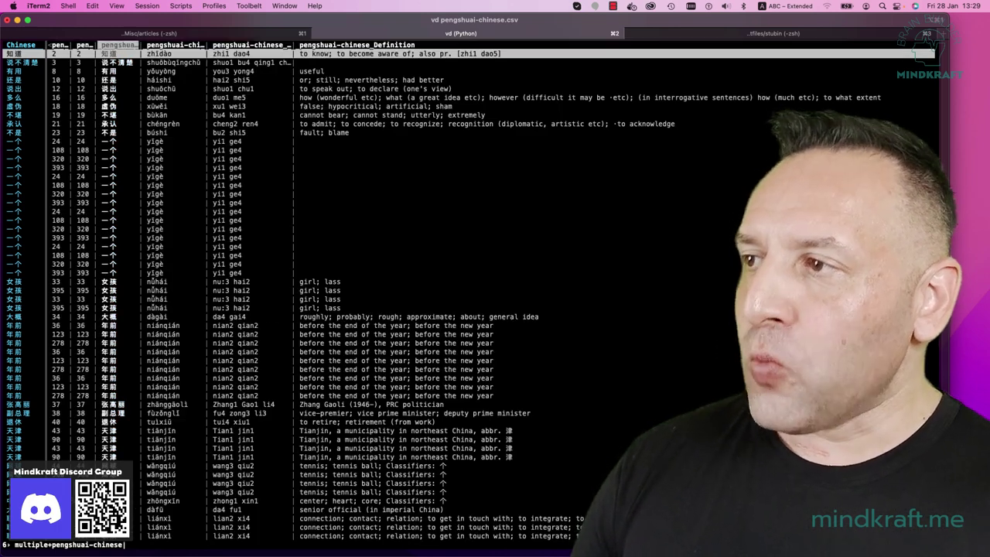
key(Left)
key(Left)
key(ctrl+6)
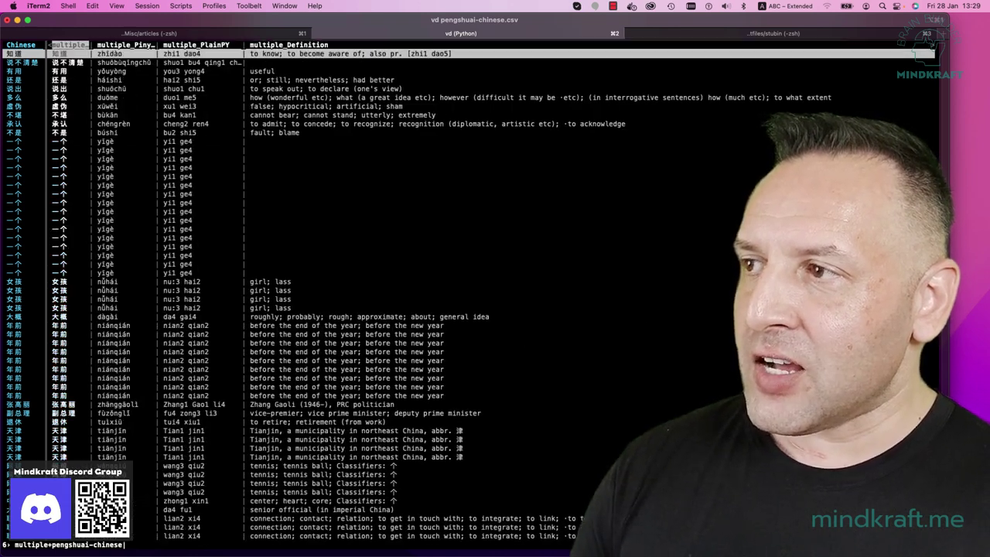
key(Left)
key(Down)
key(Down)
key(Down)
key(Down)
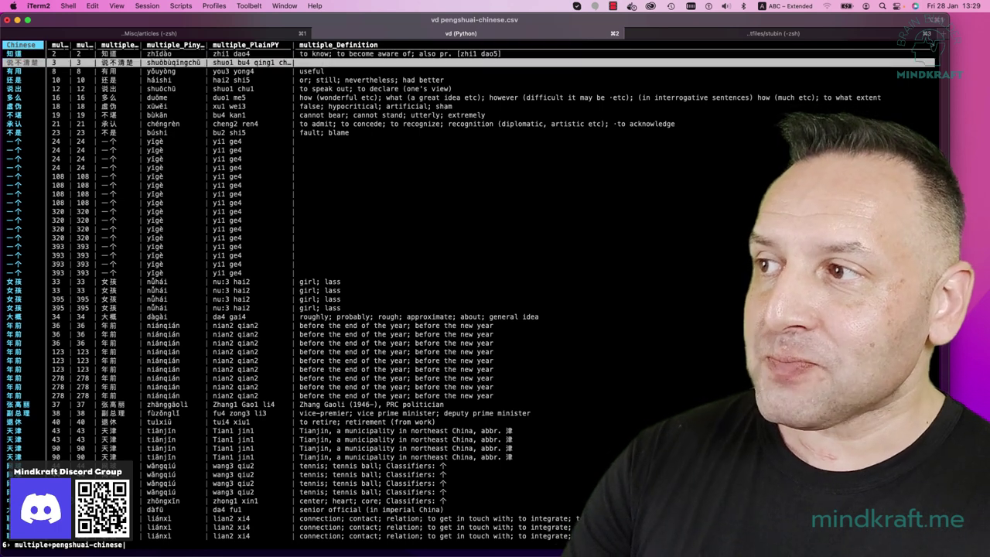
Remove the duplicate rows from the joined multiple+pengshuai-chinese sheet with the dedupe-rows command.
key(Up)
key(Up)
key(Up)
key(Up)
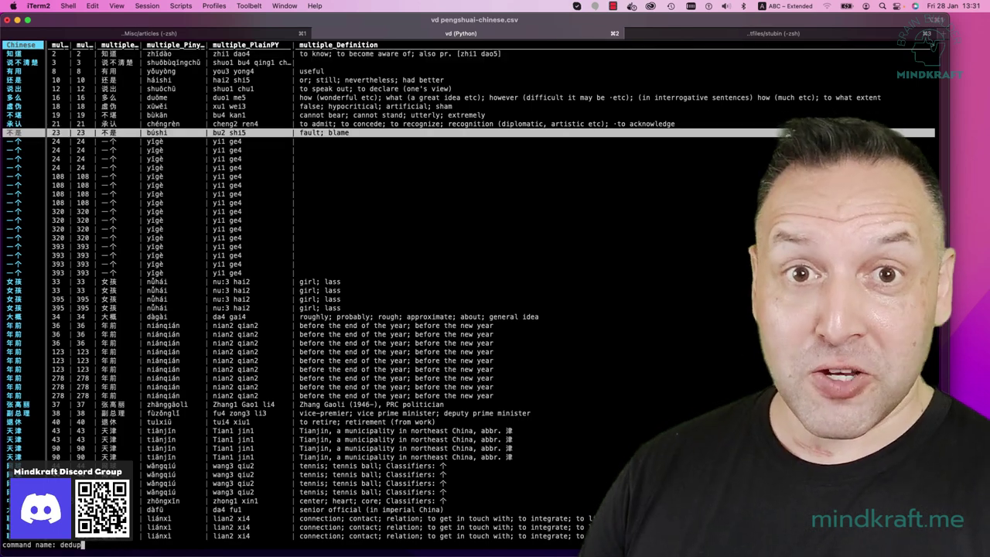
text(edupe)
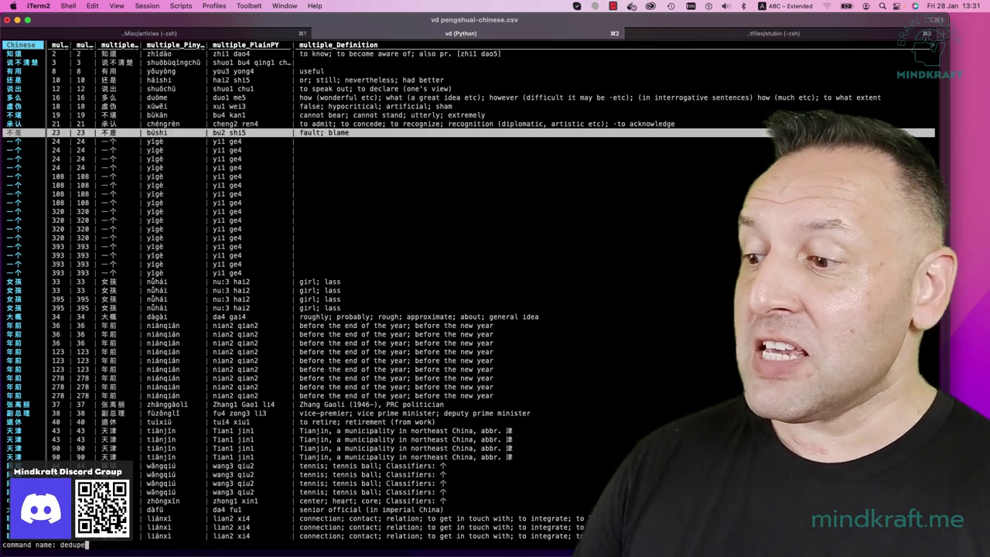
text(-rows)
key(Return)
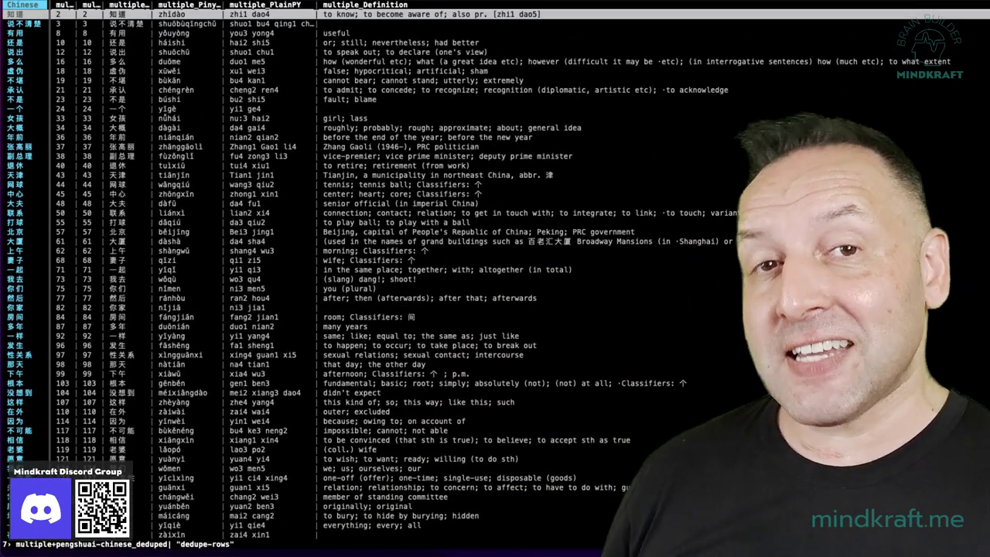
key(Right)
key(Right)
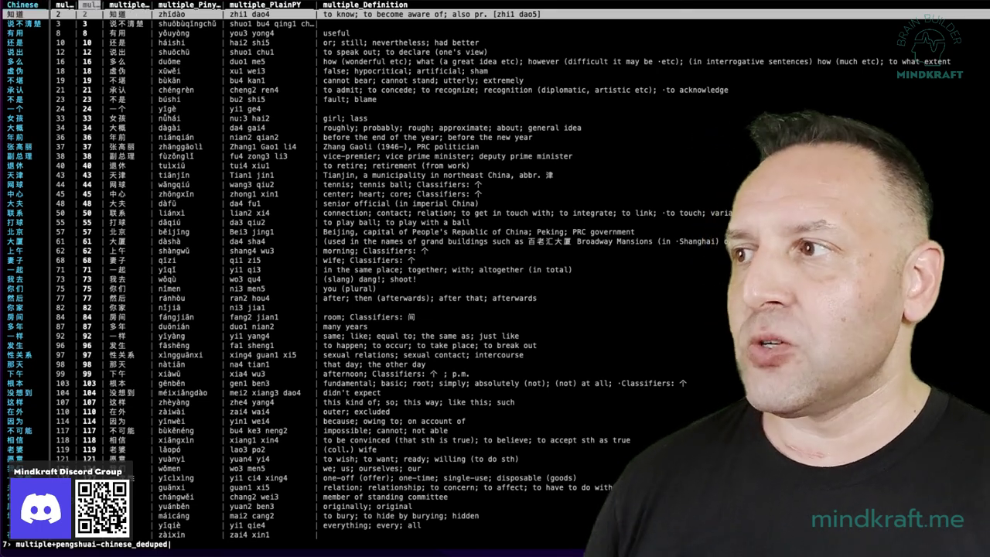
key(Left)
key(Left)
key(ctrl+s)
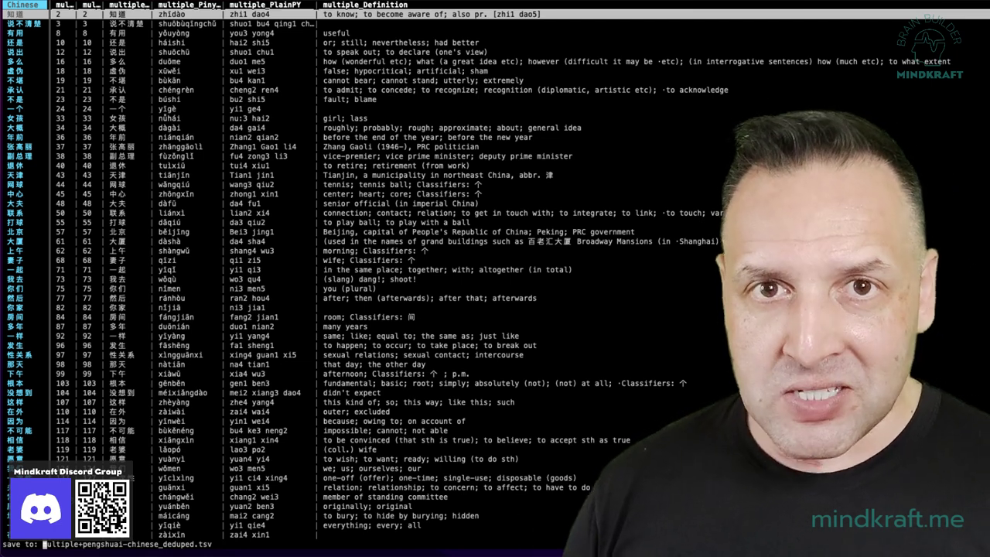
text(qq)
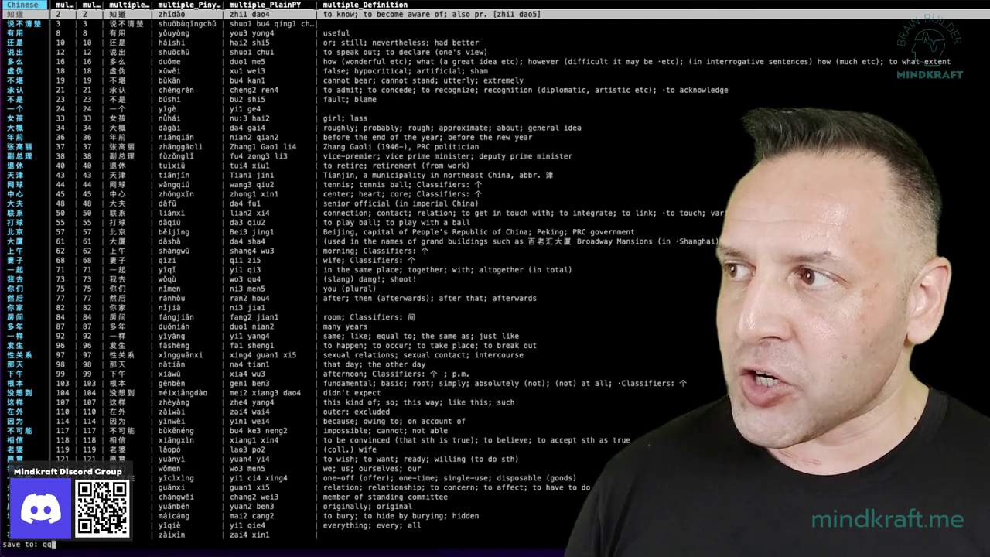
key(BackSpace)
key(BackSpace)
key(Escape)
Look through the first words in pengshuai-multisyllable-vocab.tsv in Vim, ending on the word 发生.
key(q)
key(j)
key(j)
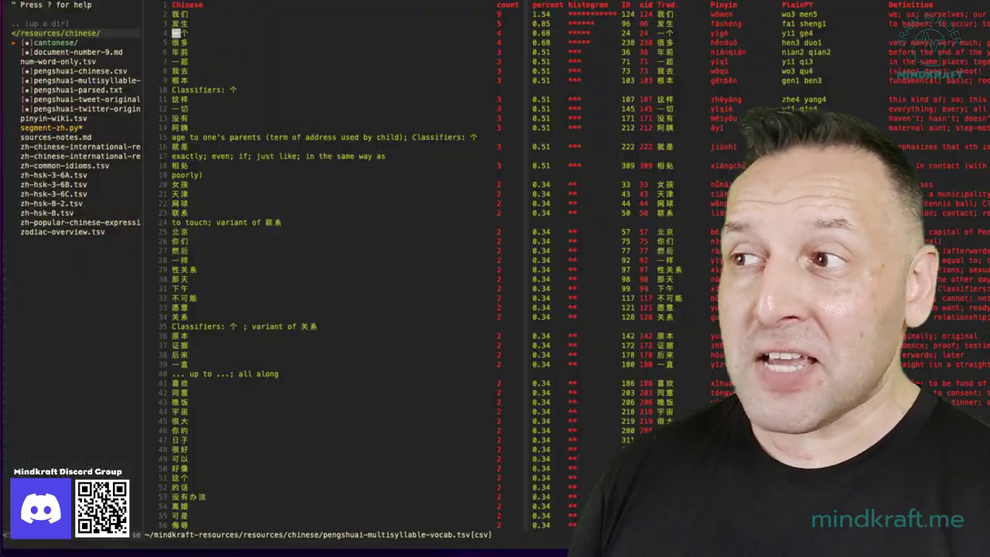
key(j)
key(j)
key(k)
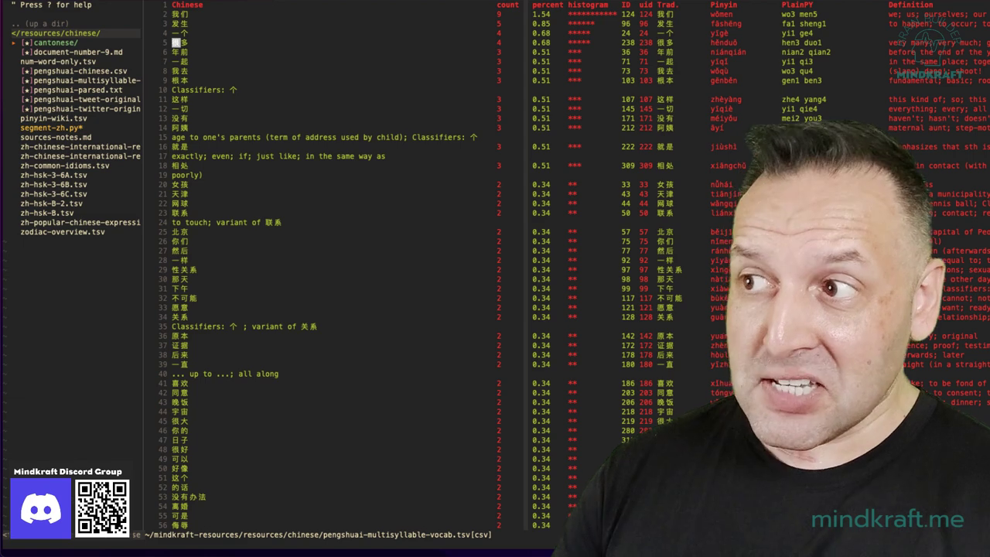
key(k)
key(k)
key(k)
key(j)
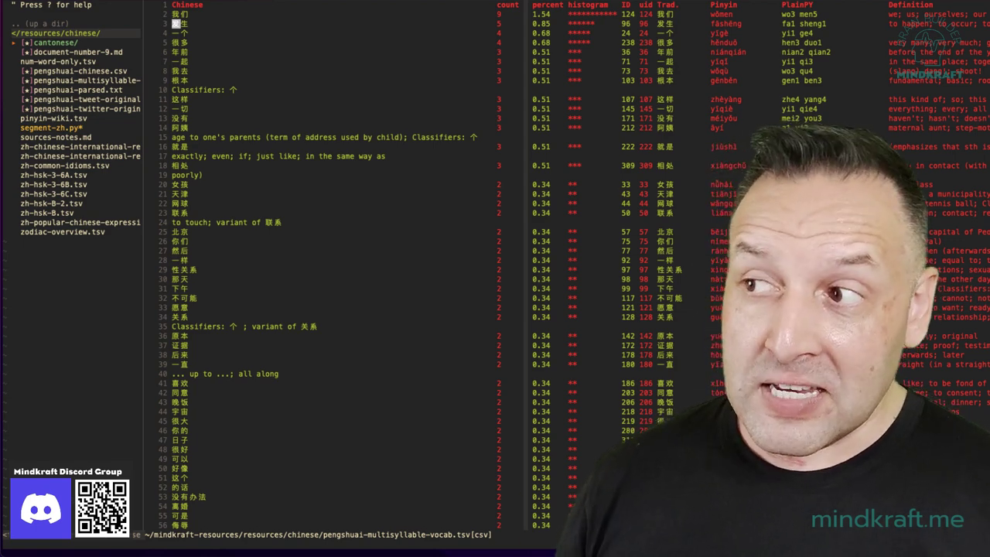
key(j)
key(k)
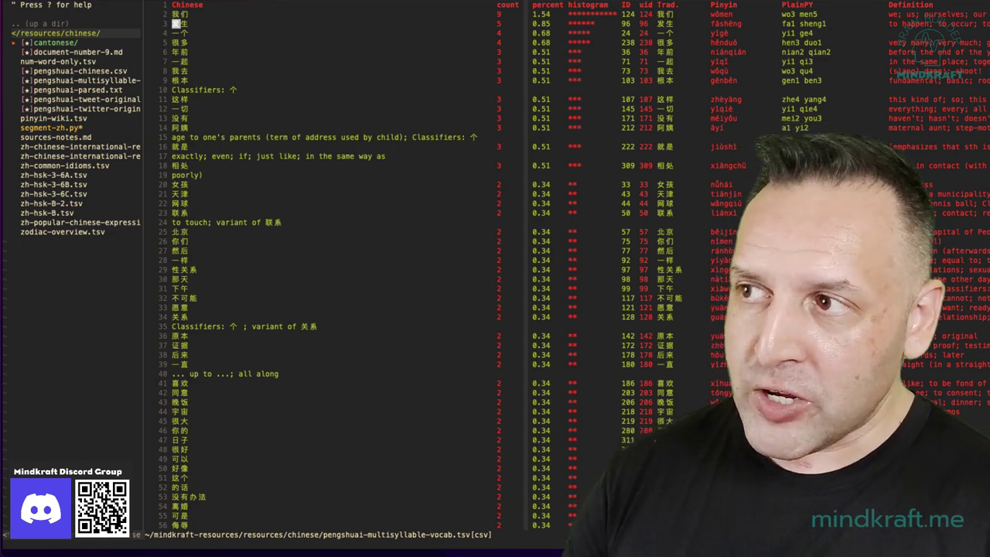
Speak the word 发生 under the cursor with the Vim shell command !say -v Ting-Ting <cword>.
text(:)
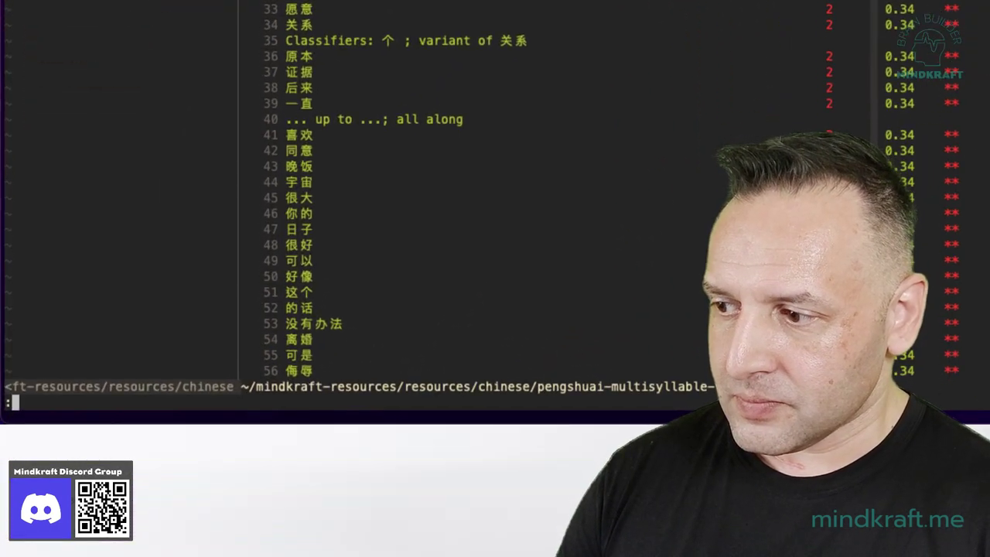
text(!say )
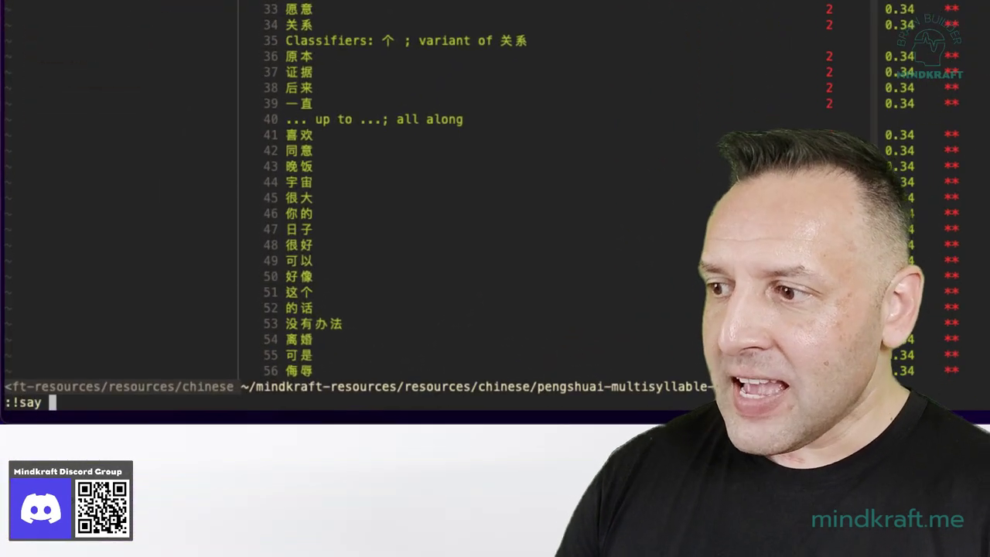
text(-)
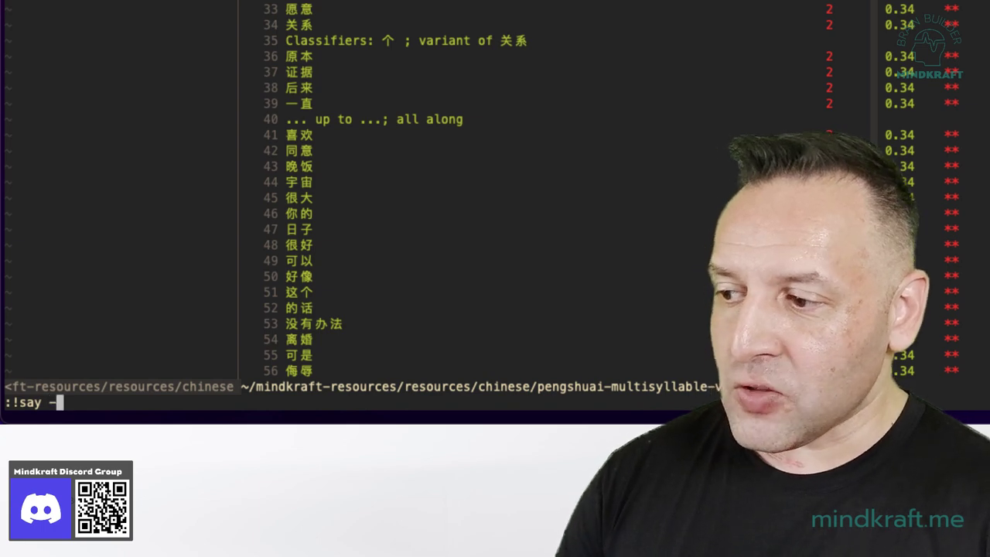
text(v T)
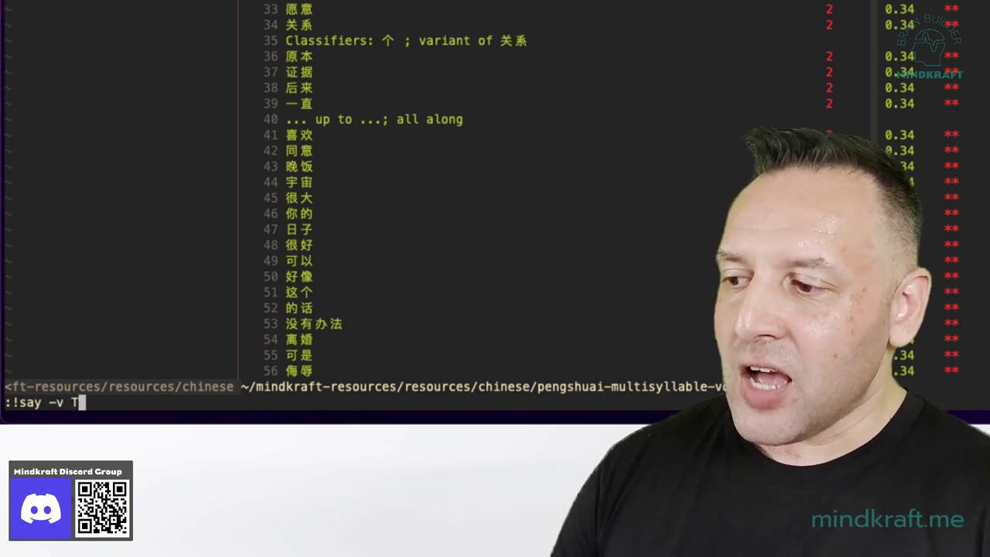
text(ing-Ting)
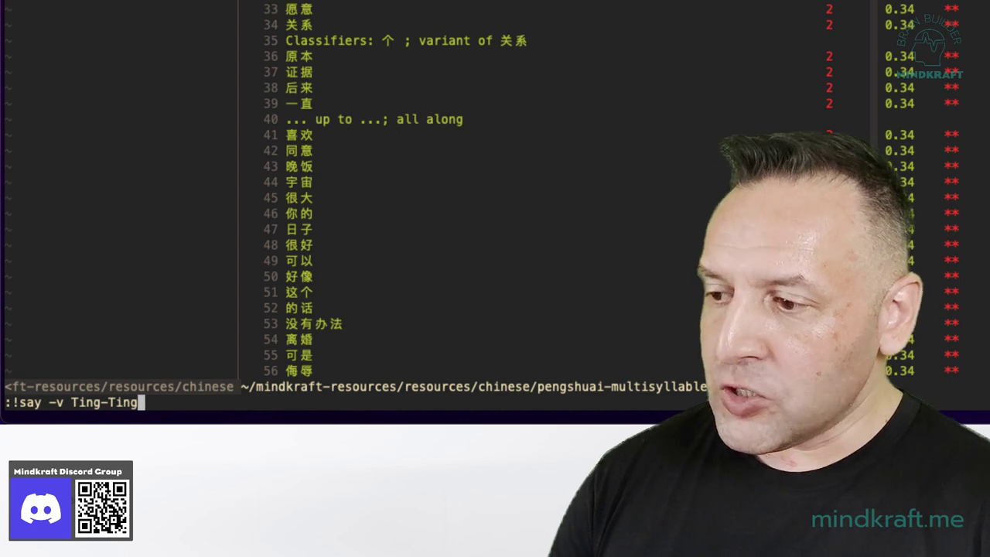
text( <)
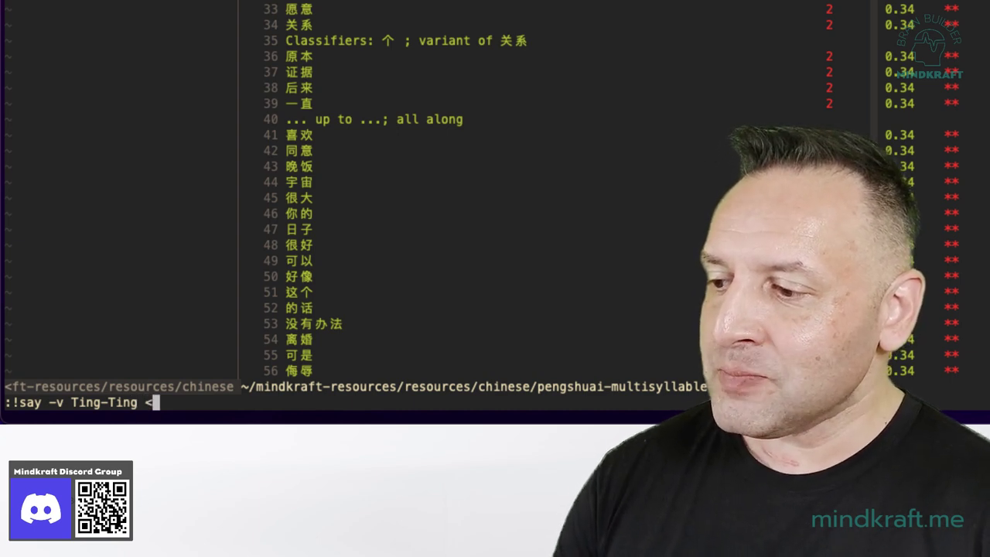
text(cwd)
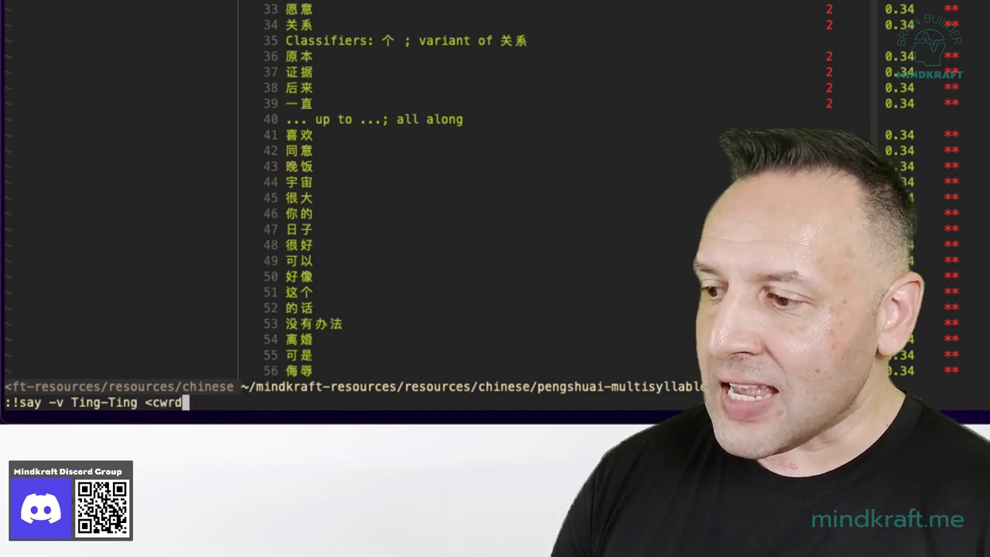
key(BackSpace)
text(ord>)
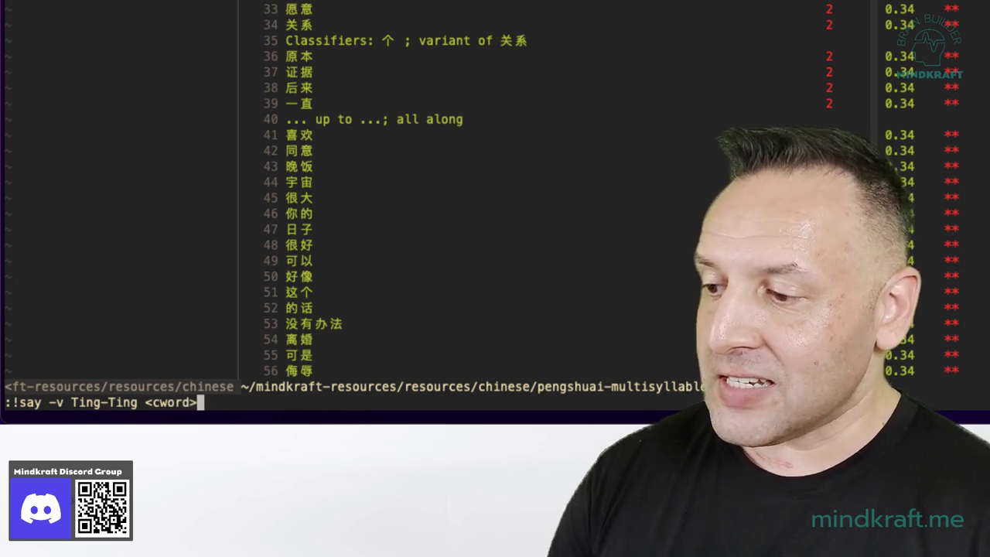
key(Return)
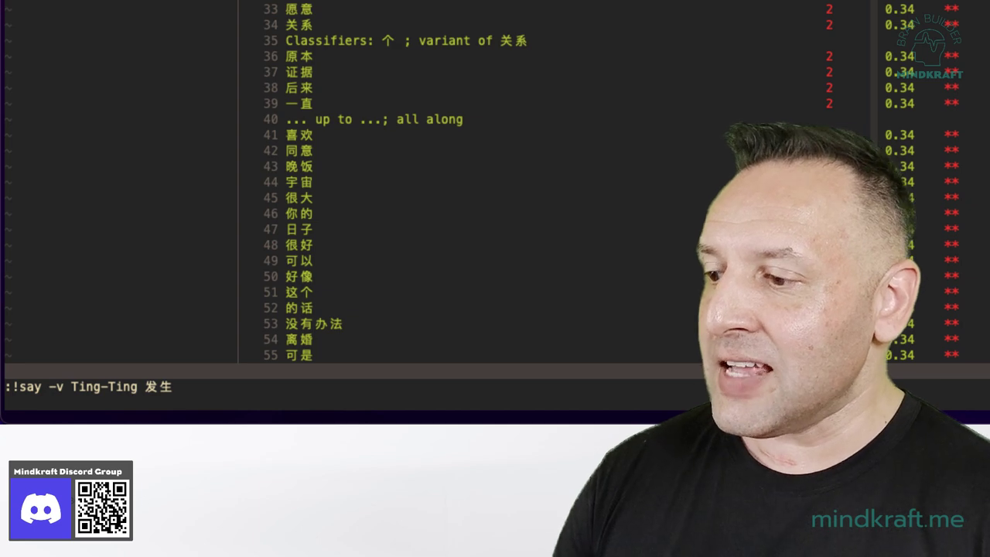
key(Return)
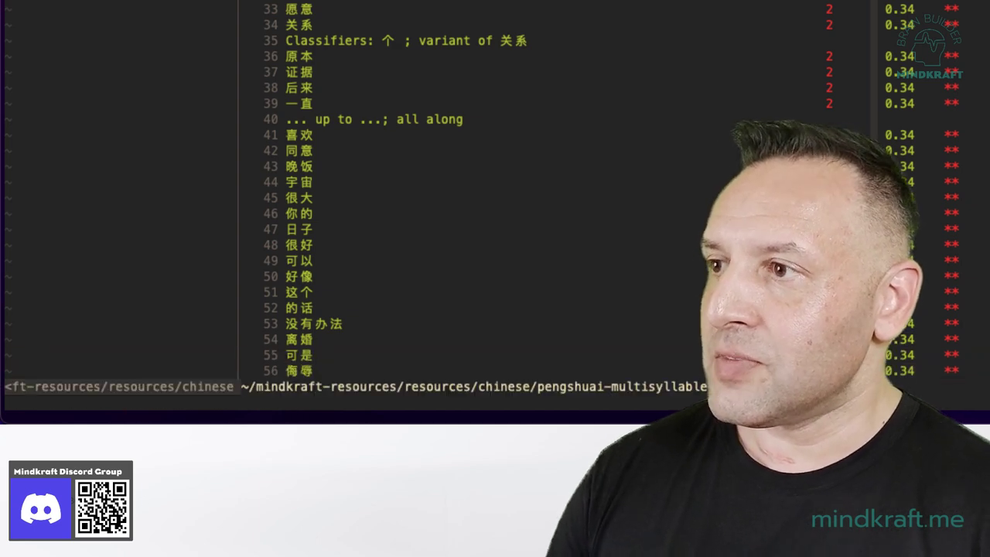
Recall the Ting-Ting say command from the history and run it again on the word under the cursor.
text(:)
key(Up)
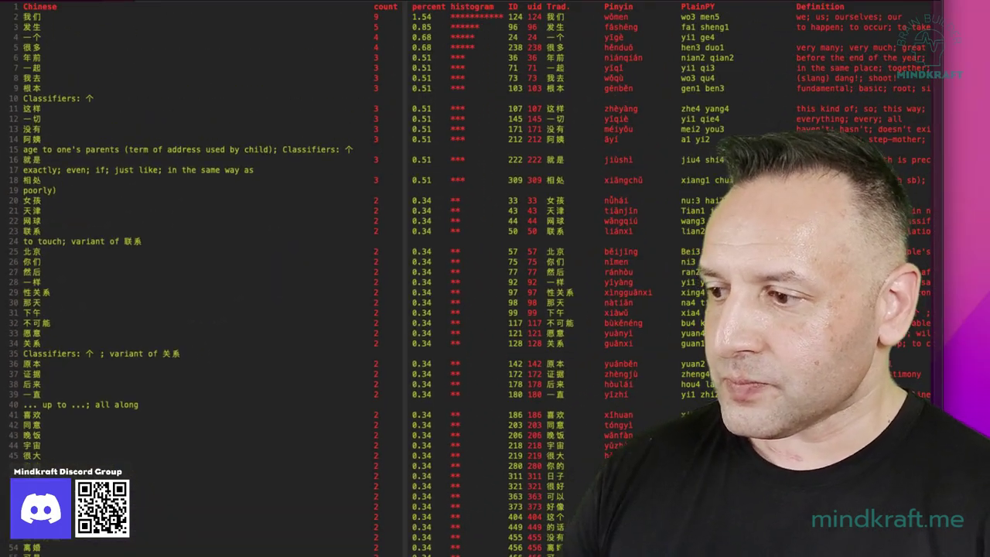
key(Return)
key(Return)
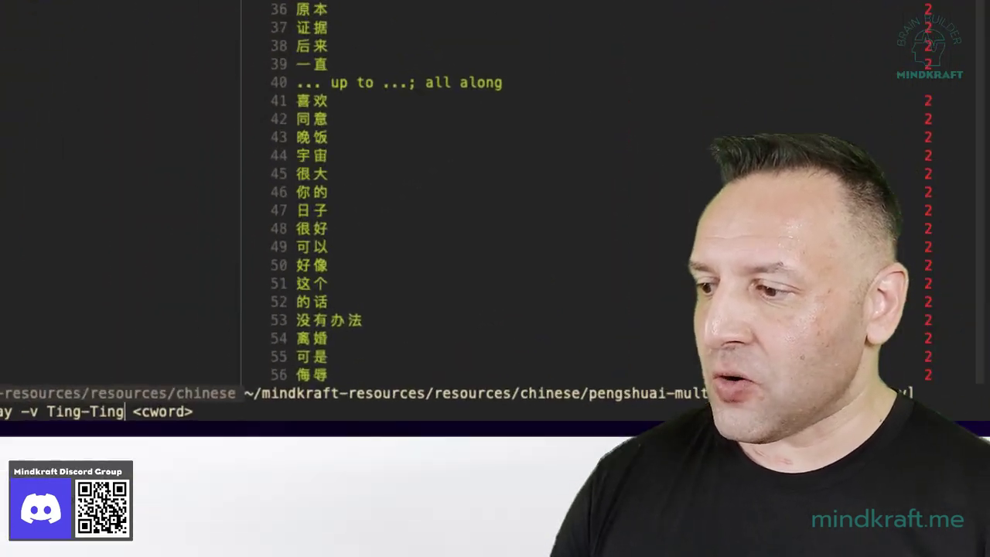
Change the say command's voice to Sin-Ji and run it on the word 发生.
key(BackSpace)
key(BackSpace)
key(BackSpace)
key(BackSpace)
key(BackSpace)
key(BackSpace)
key(BackSpace)
key(BackSpace)
key(BackSpace)
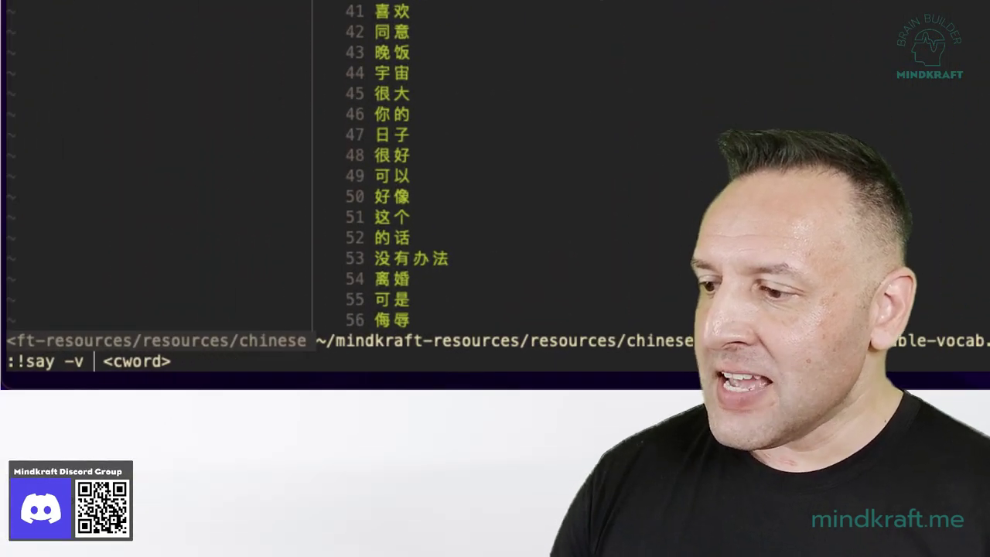
text(Sin-Ji)
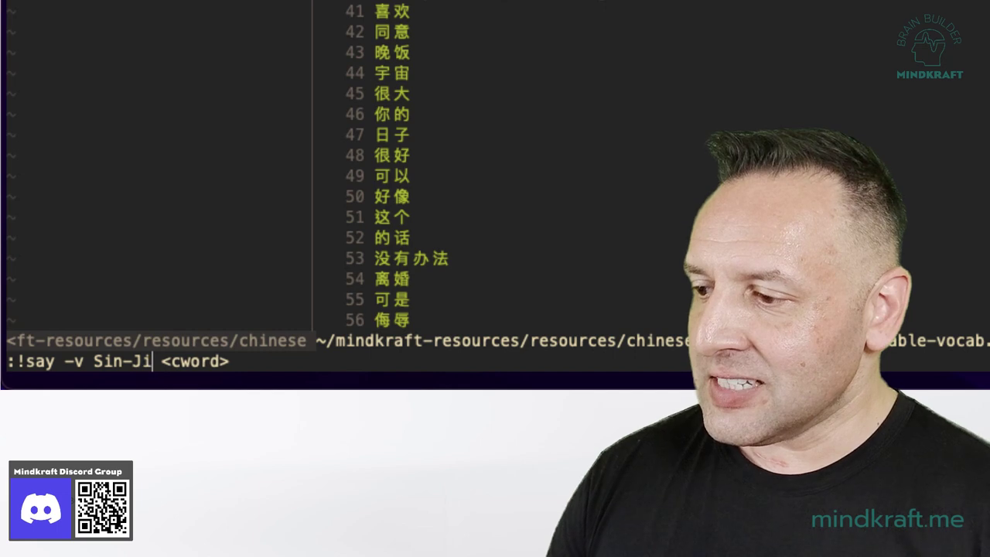
key(Return)
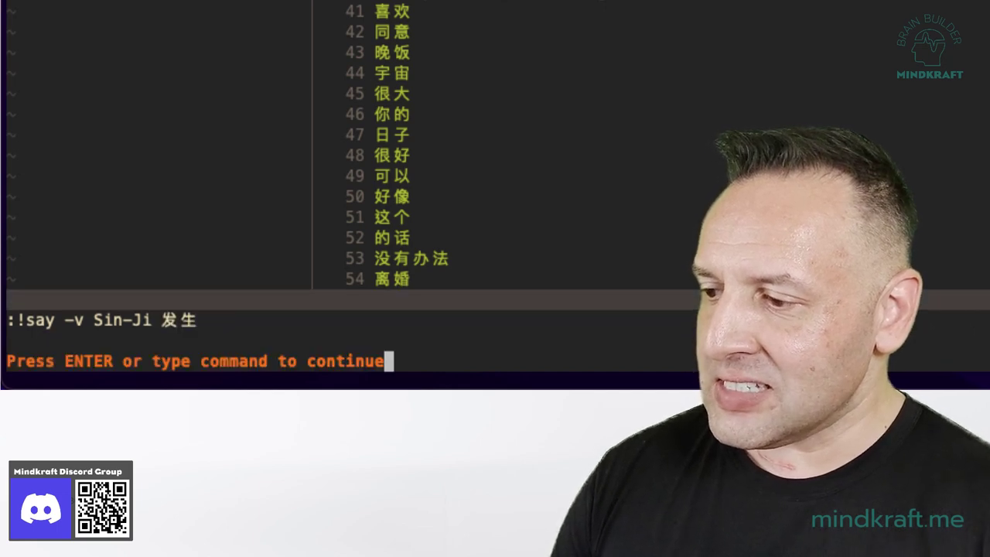
key(Return)
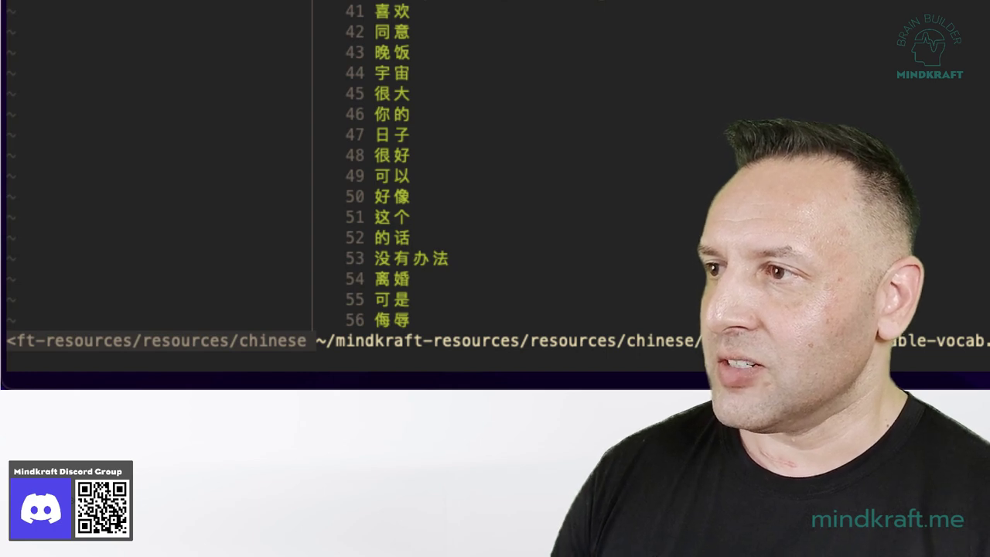
Run the Sin-Ji say command again, this time on the word 年前.
text(:)
key(Up)
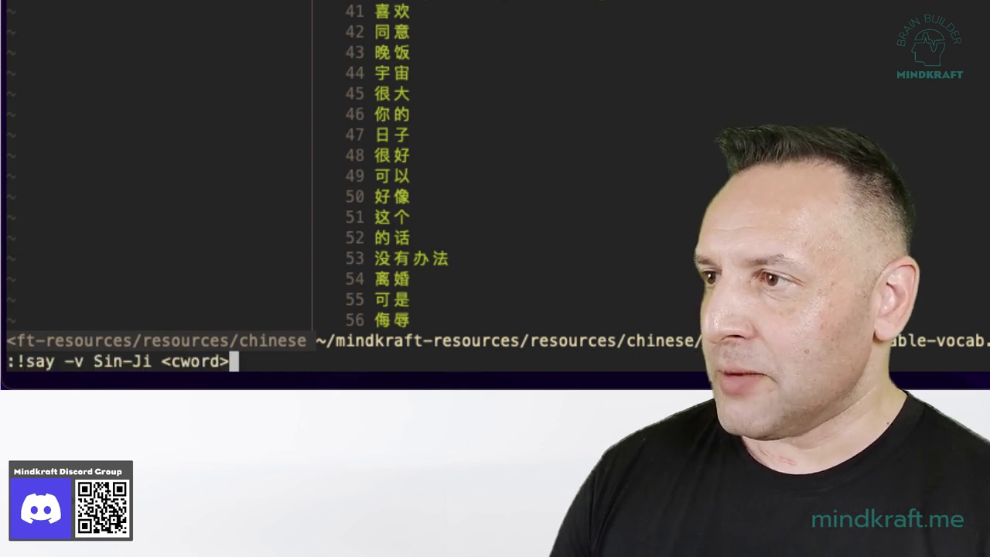
key(Return)
key(Return)
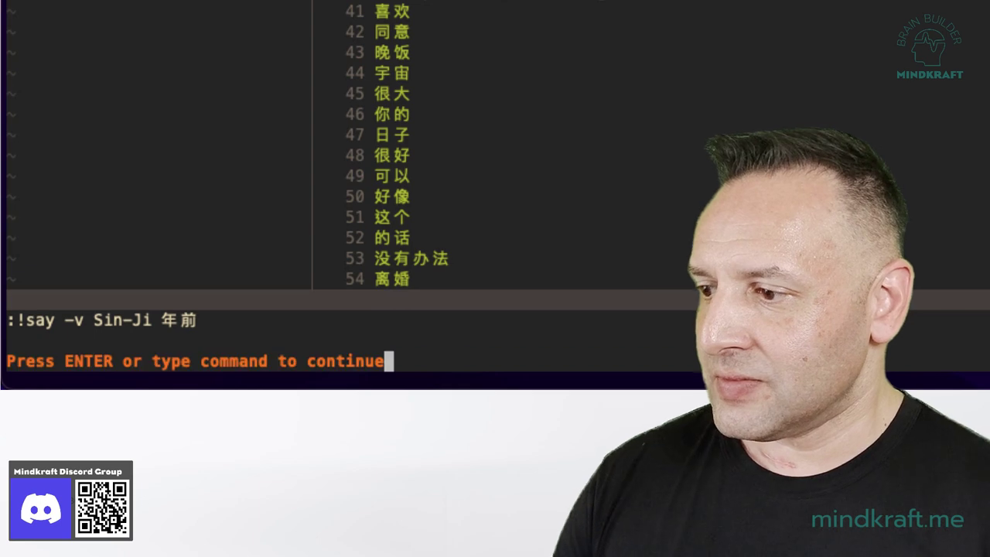
key(Return)
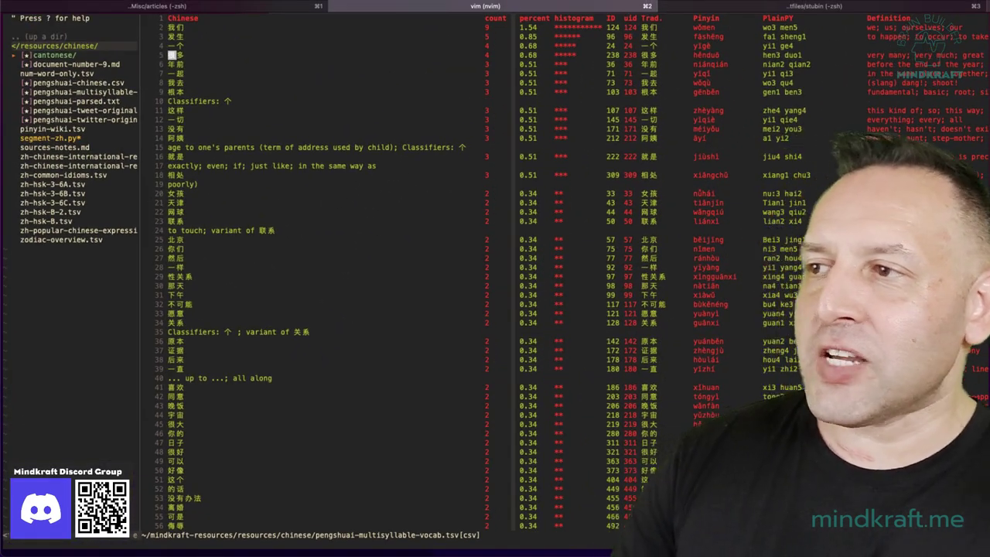
Record a macro in register w on the word 发生 that runs !say -v Ting-Ting <cword>.
click(173, 64)
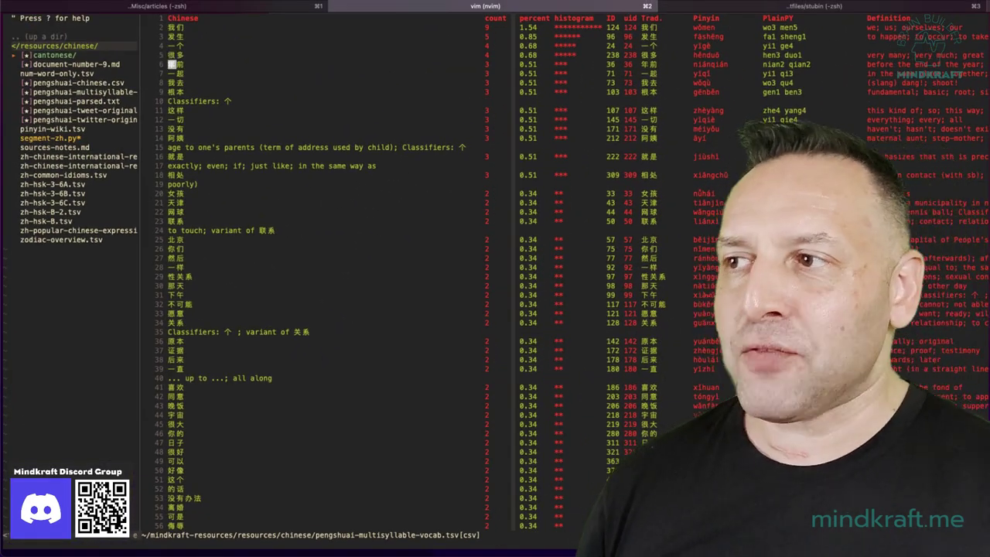
click(171, 55)
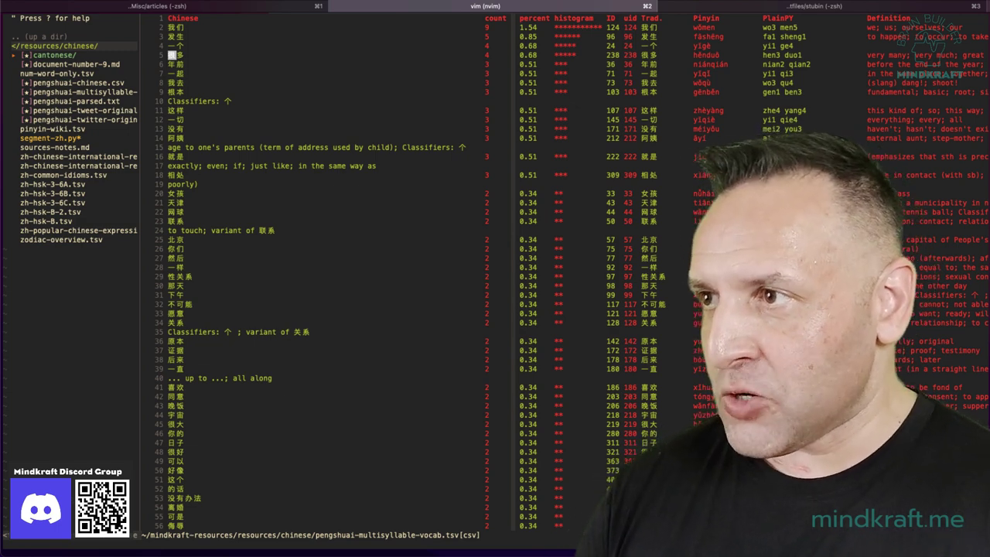
click(172, 37)
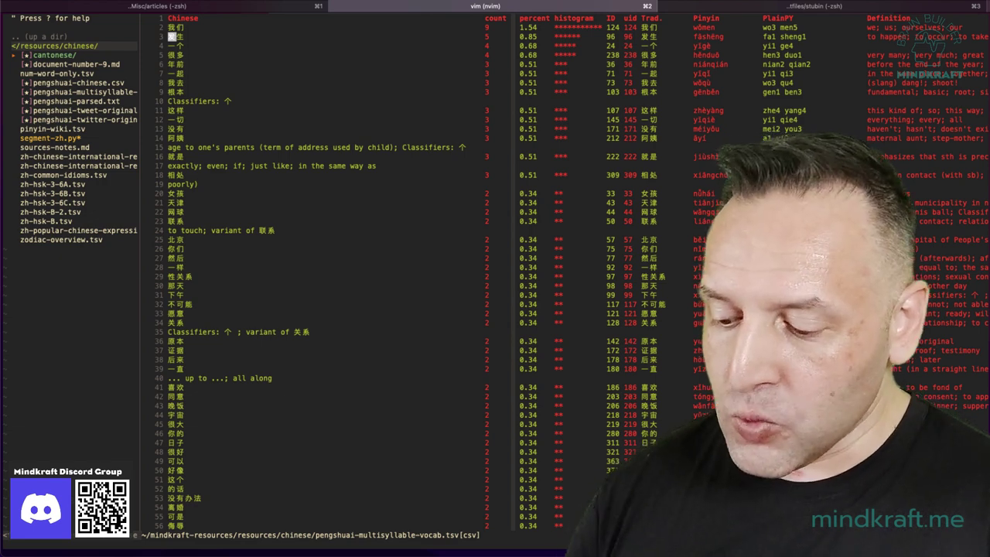
key(q)
key(w)
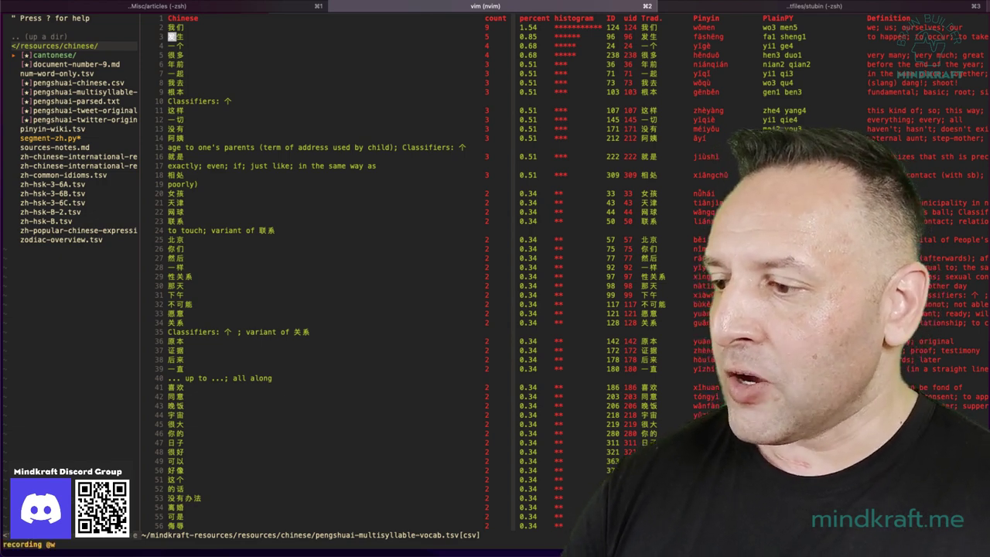
key(colon)
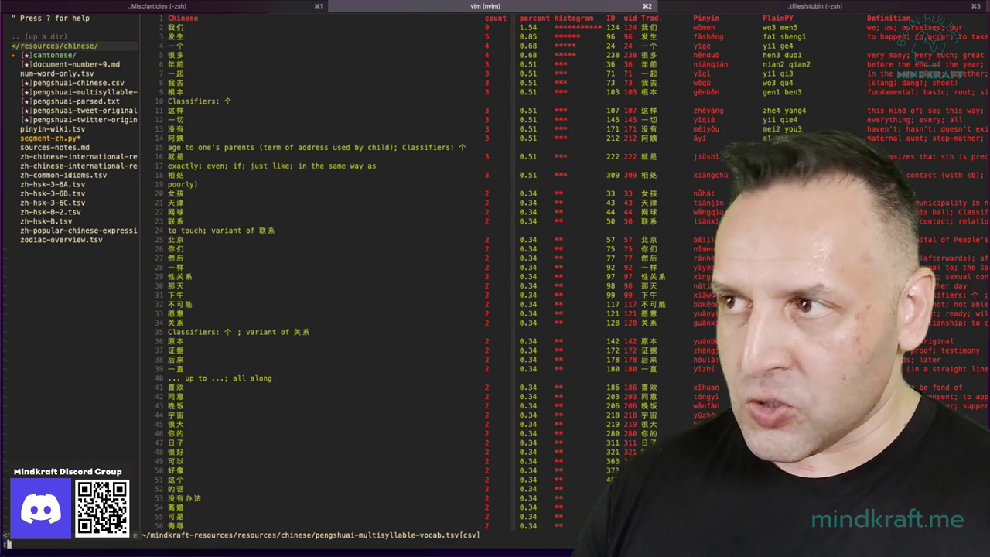
text(!say -v Ting-Ting <cword>)
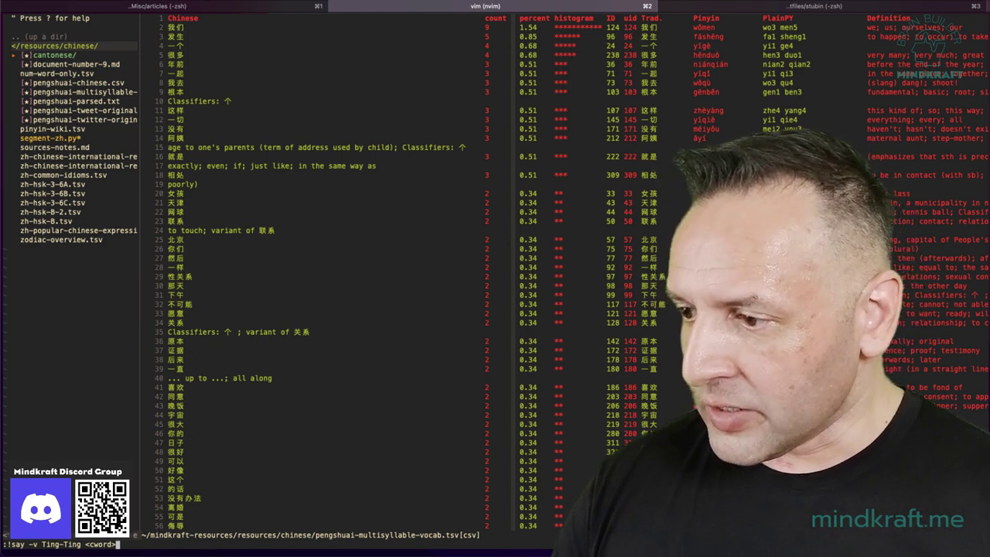
key(Return)
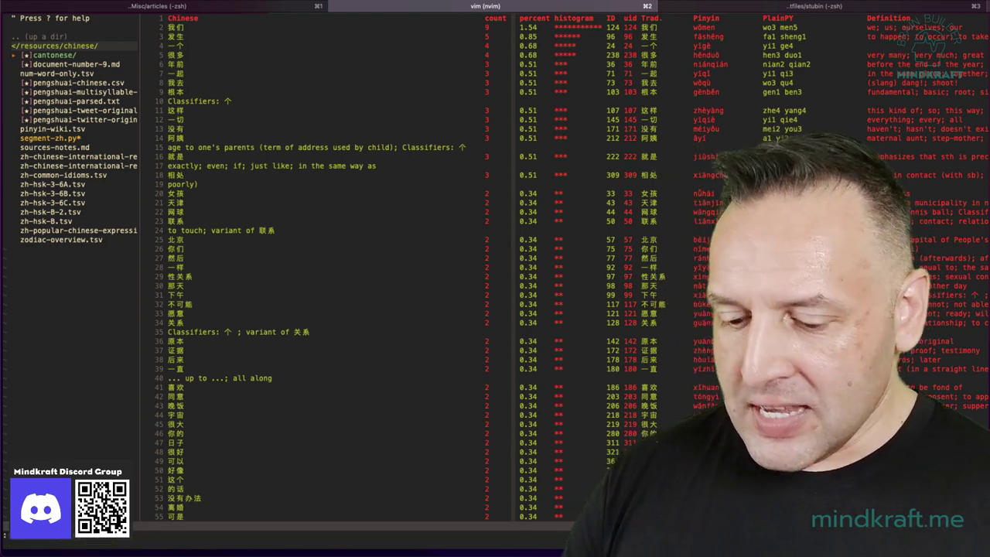
key(q)
key(w)
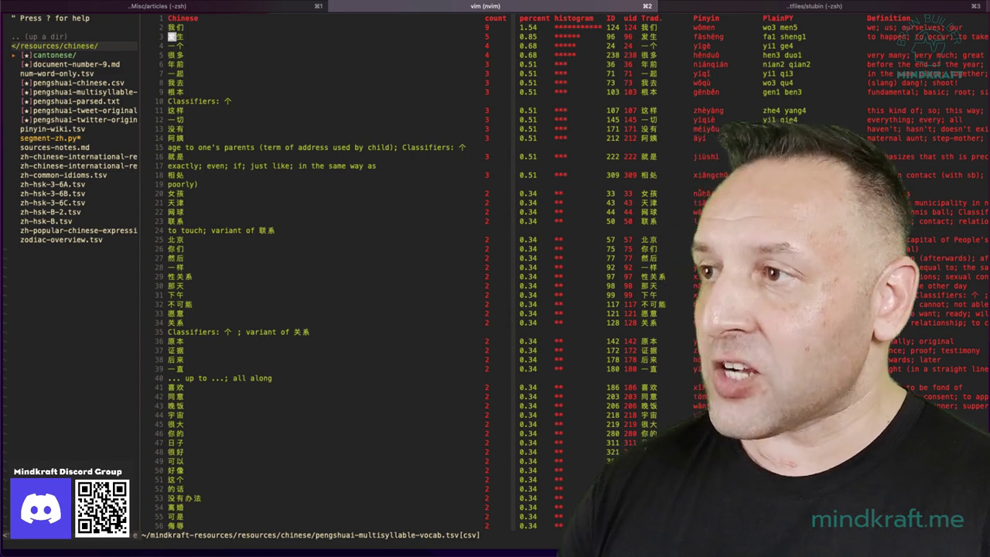
Play macro w on the word 发生 to have it spoken.
key(:)
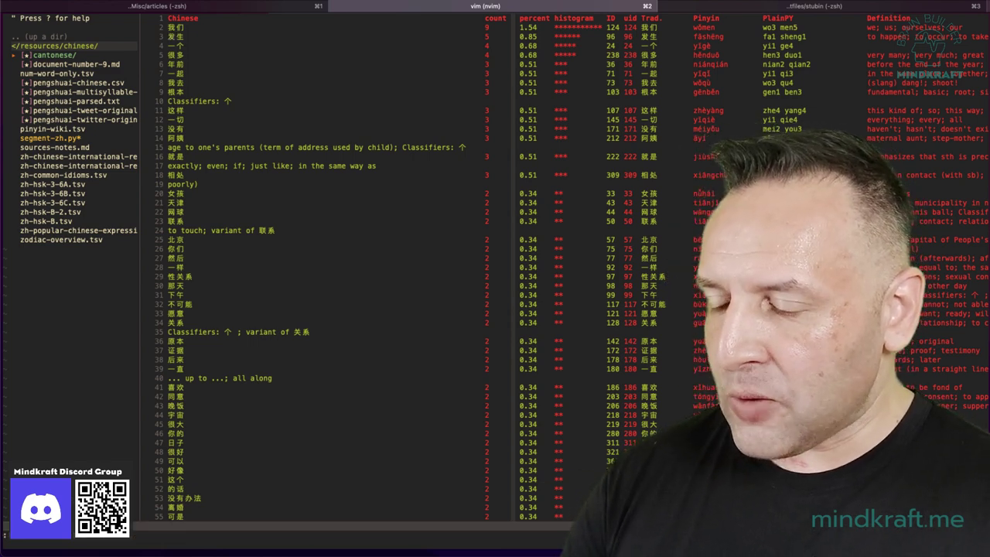
key(Return)
key(Return)
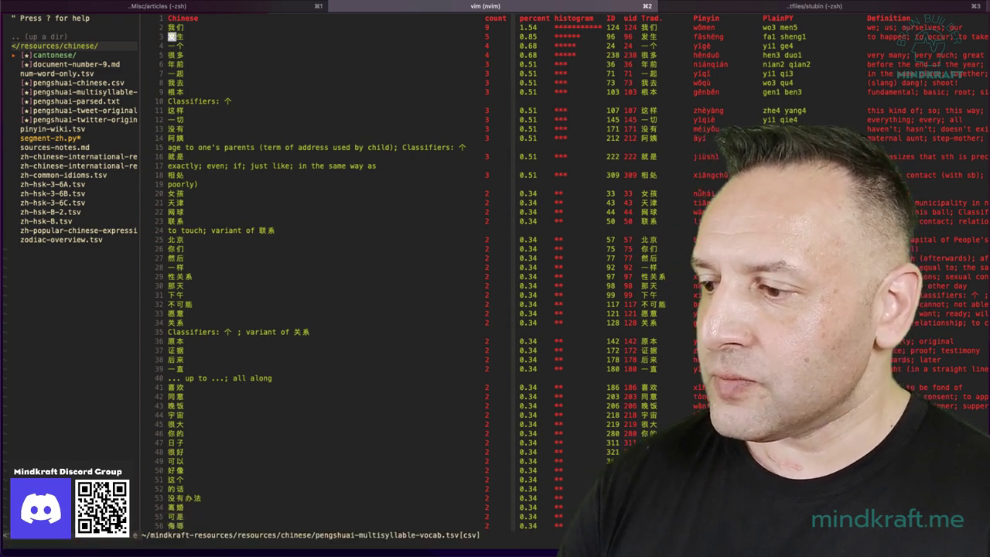
Play macro w on the word 没有 in row 13.
key(j)
key(j)
key(j)
key(j)
key(j)
key(j)
key(j)
key(j)
key(j)
key(j)
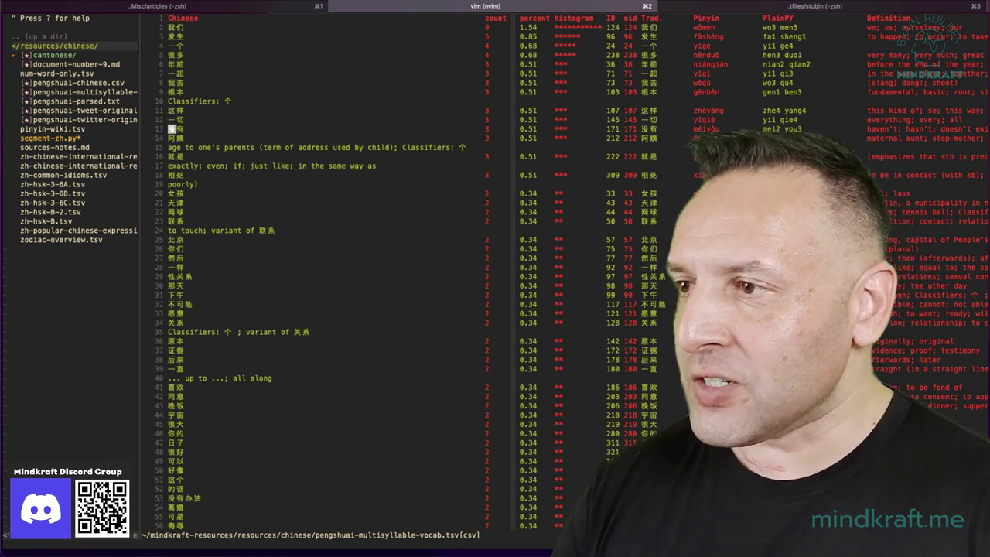
key(Return)
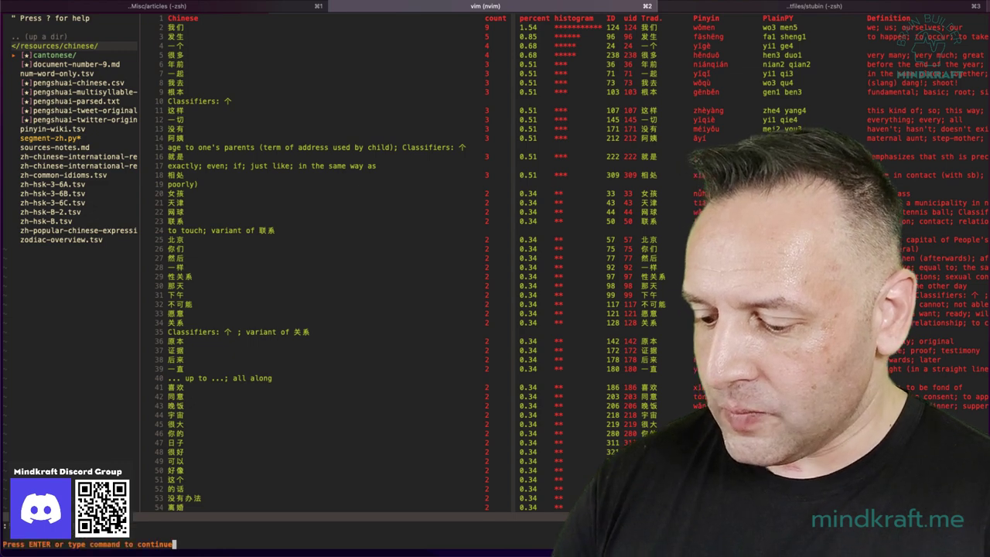
key(Return)
Play macro w on the word 相处 in row 18.
key(j)
key(j)
key(j)
key(j)
key(j)
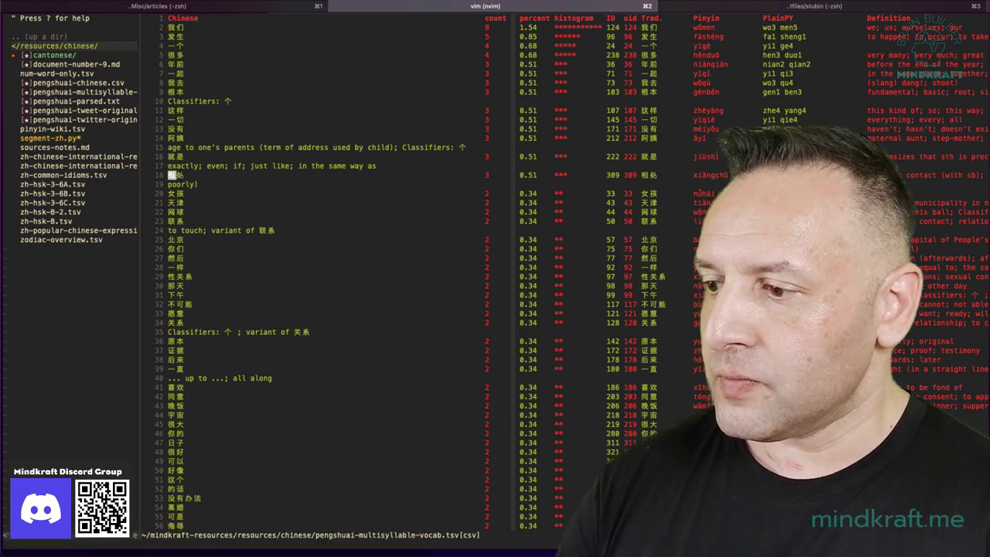
key(Return)
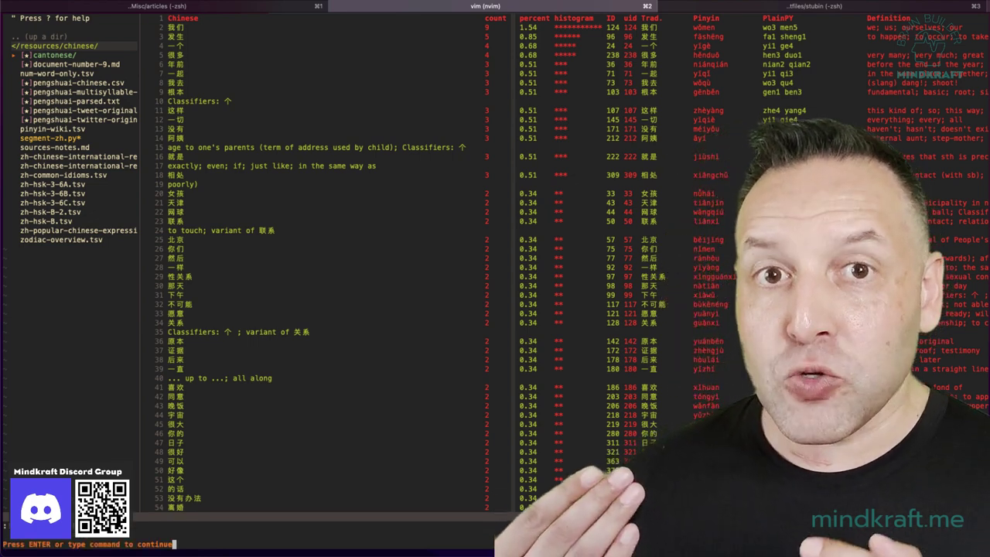
key(Return)
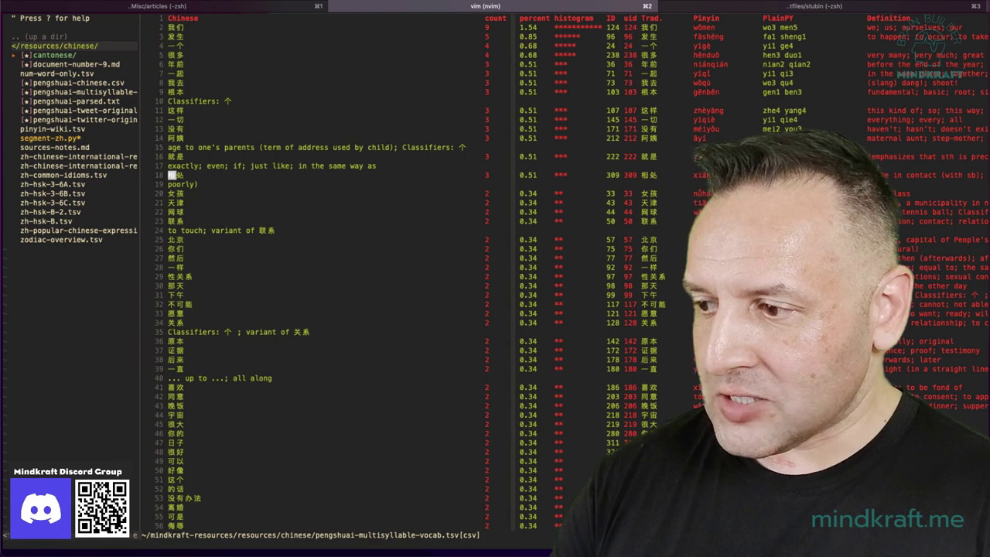
Record a second macro in register e on the word 相处, recalling the previous say command from the history.
text(qecording @e)
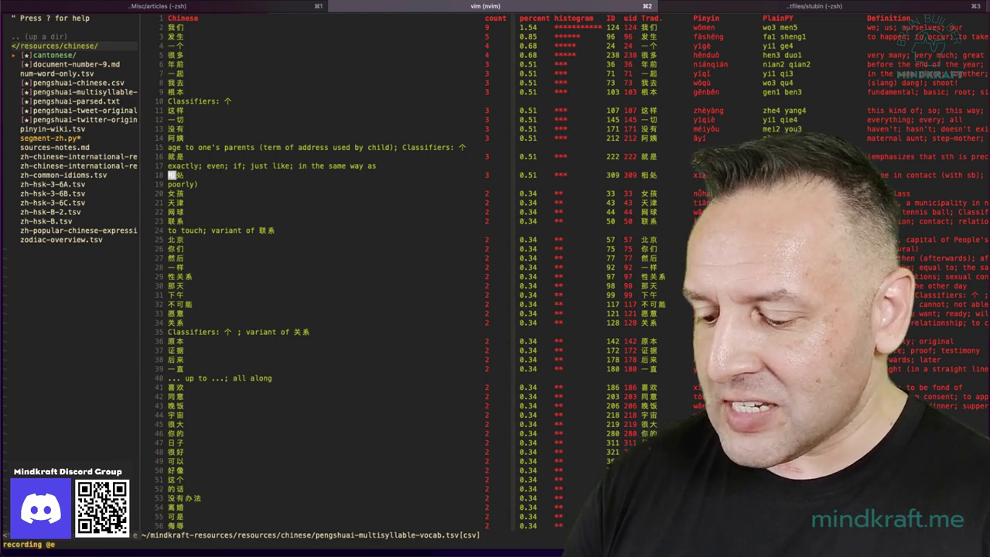
text(:)
key(Up)
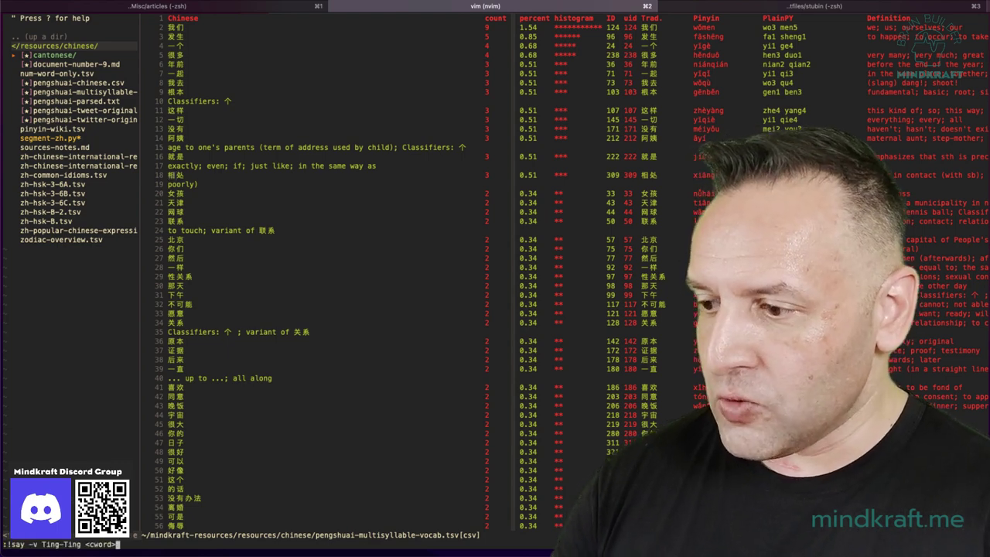
key(Return)
key(Return)
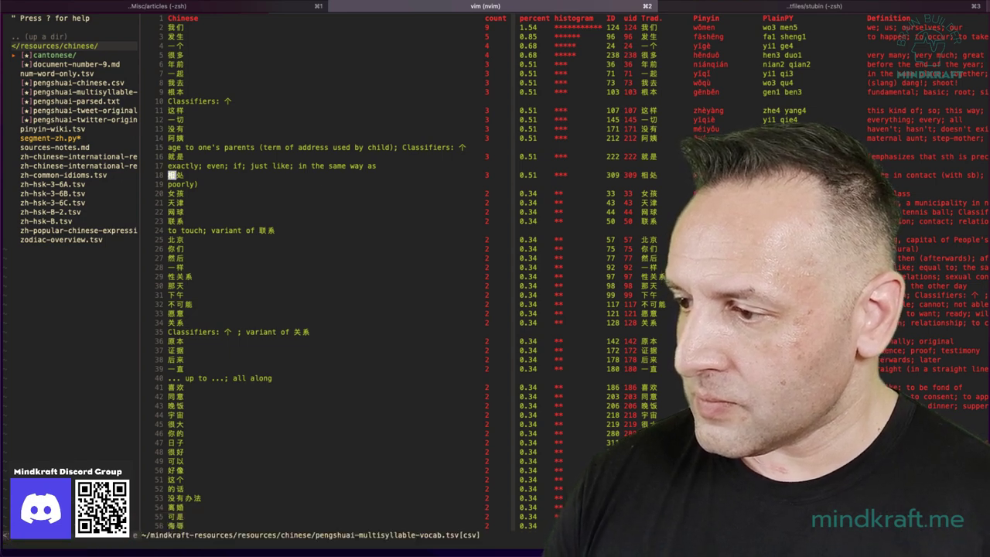
Play macro e on the word 就是 in row 16 and move the cursor down to 网球.
key(k)
key(k)
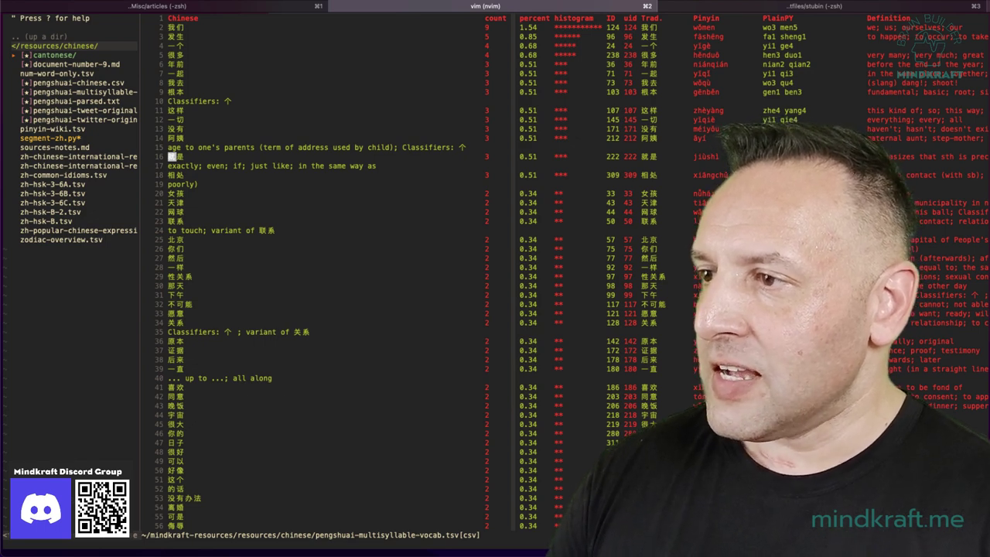
key(at)
key(e)
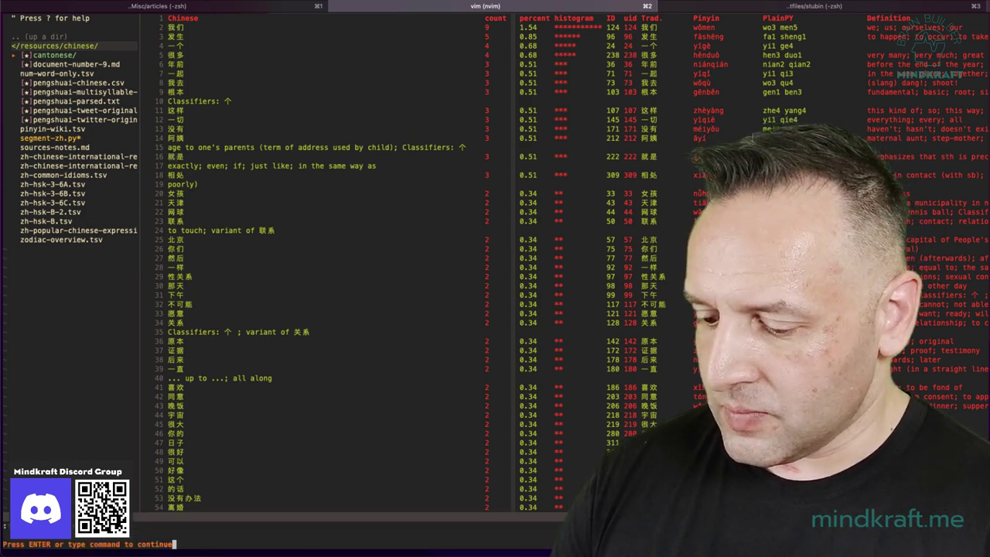
key(Return)
key(j)
key(j)
key(j)
key(j)
key(j)
key(j)
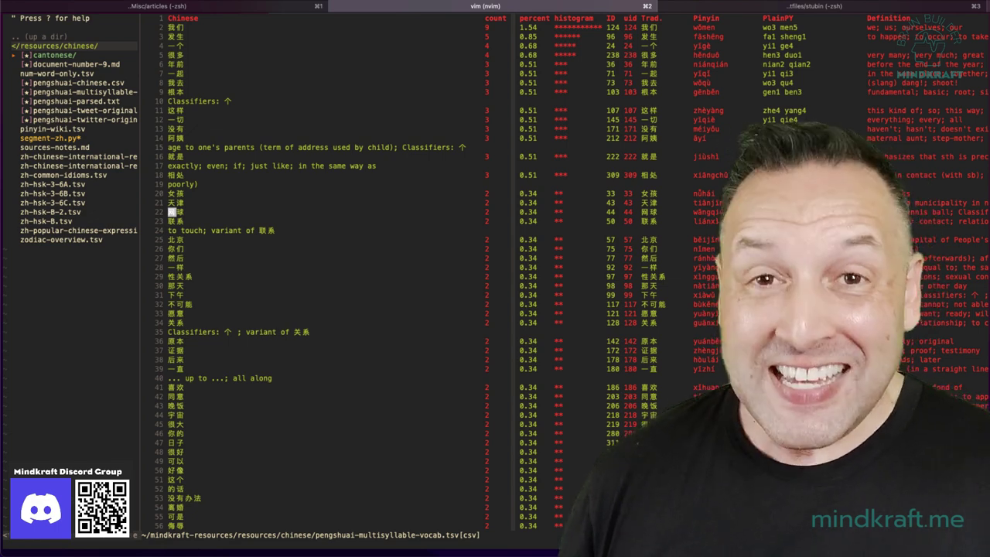
Send the selected first paragraph of pengshuai-parsed.txt to the shell command !say -v Ting-Ting to have it read aloud.
text(:)
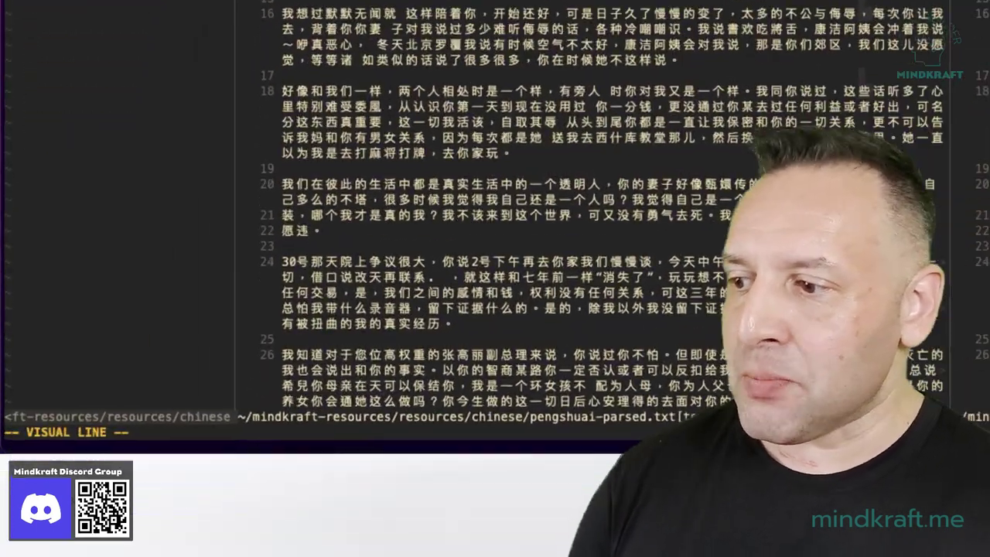
text(:'<,'>)
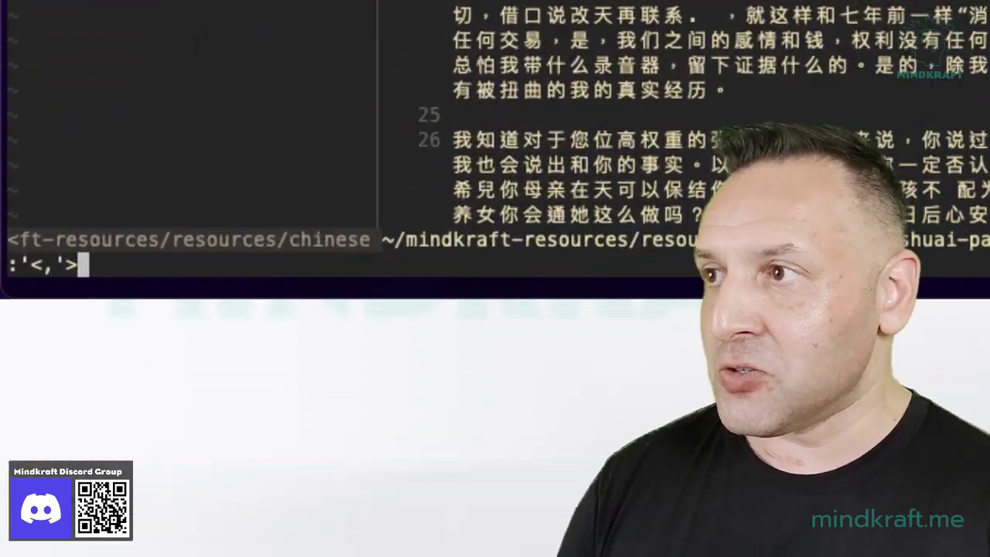
text(!say )
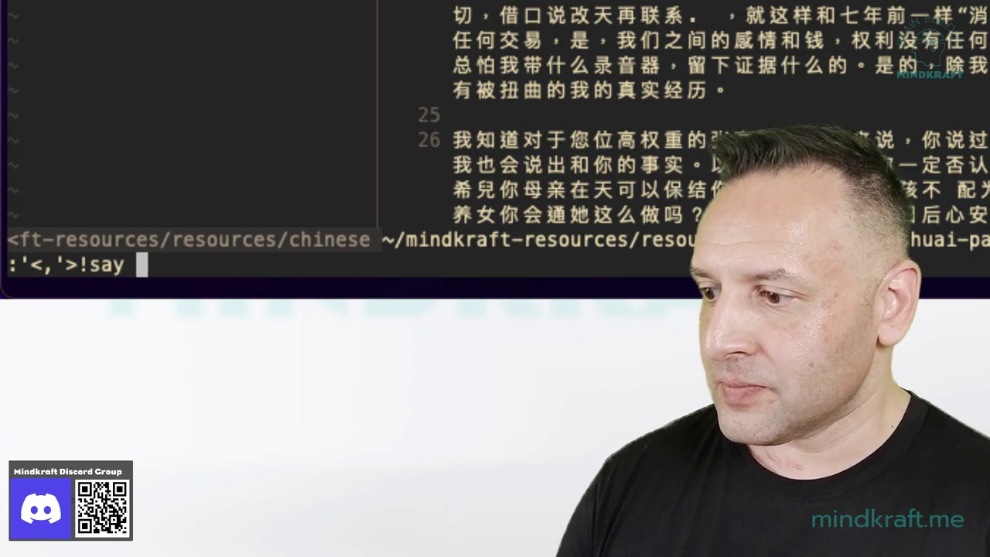
text(-v Ting-Ti)
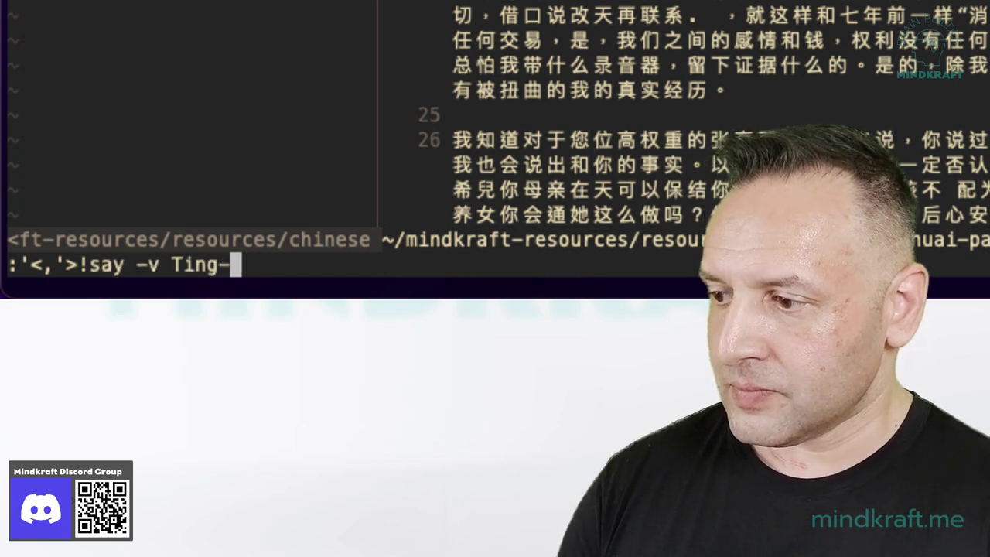
text(ng)
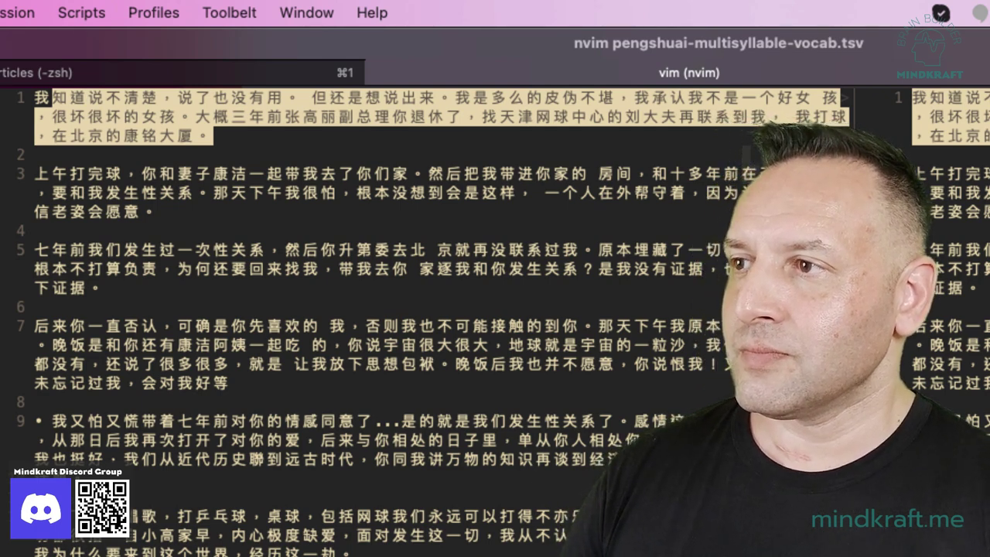
Undo the removal of the first paragraph and move the cursor to line 5, which begins with 七年前.
key(d)
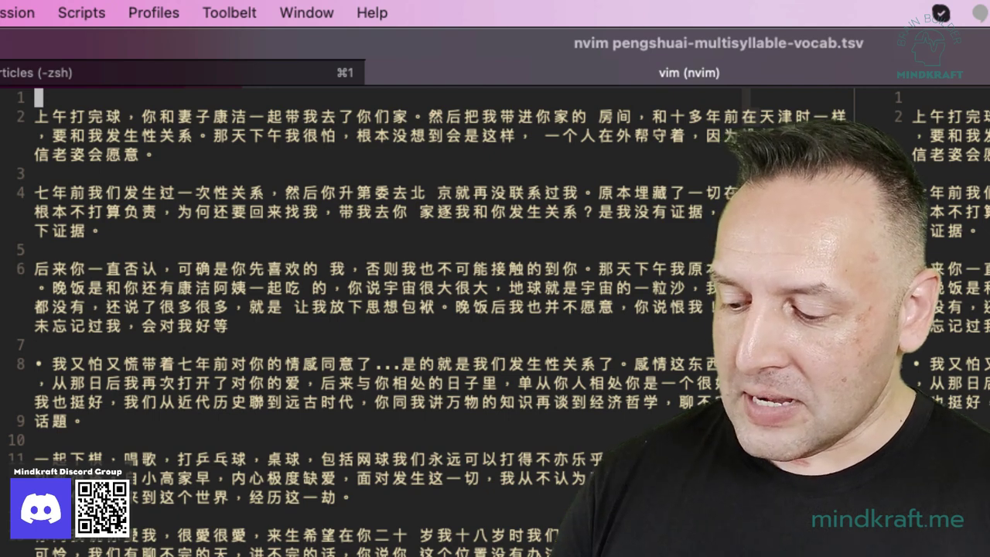
key(u)
key(j)
key(j)
key(j)
key(j)
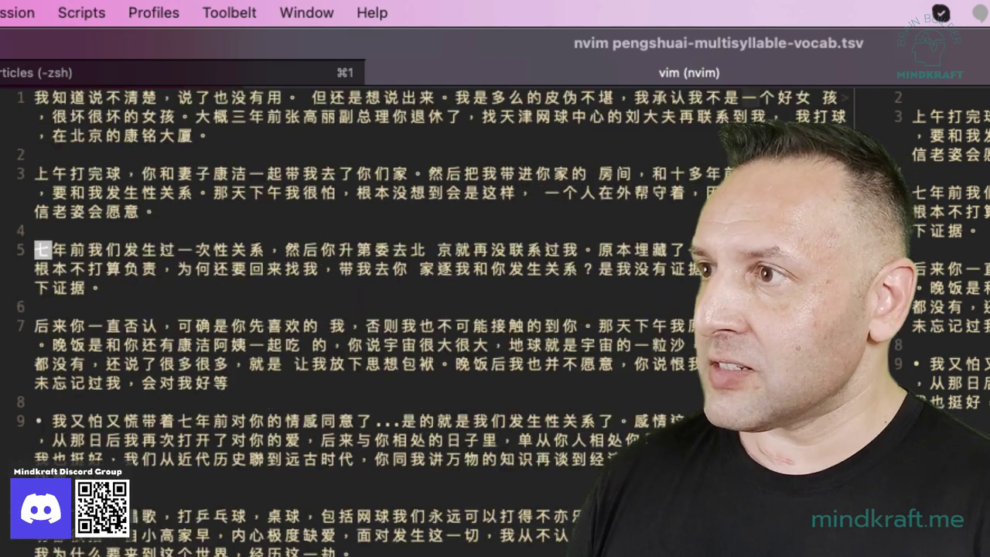